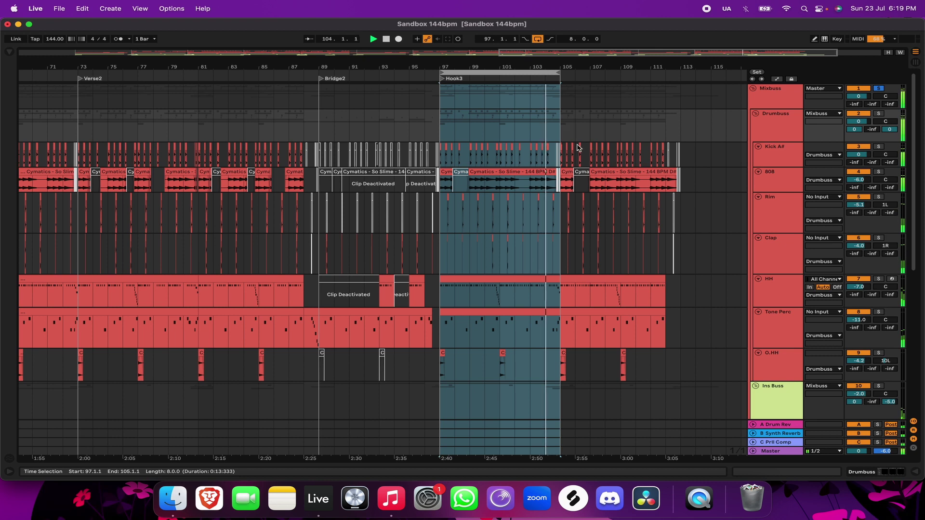
Solo the Drumbuss group, play the Hook3 loop and show the Kick A# track's effects chain
{"action": "key", "text": "space"}
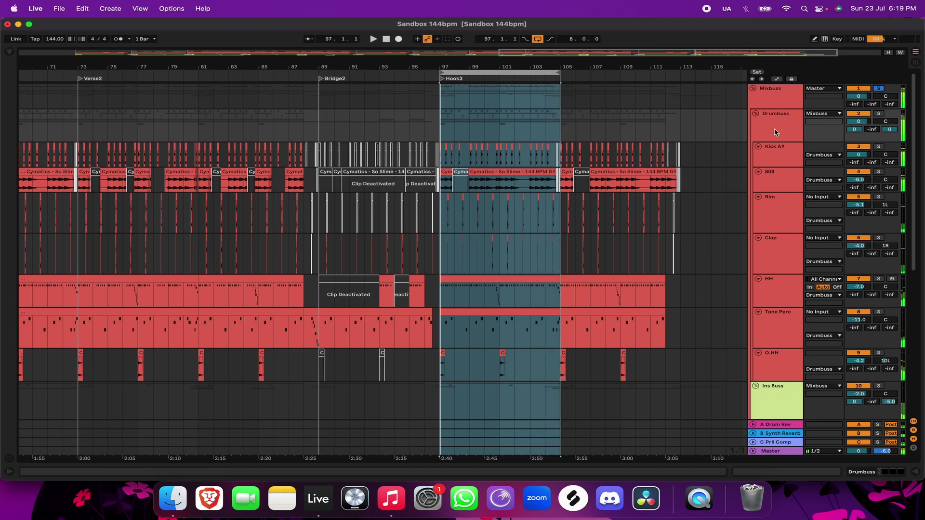
{"action": "left_click", "coordinate": [776, 132]}
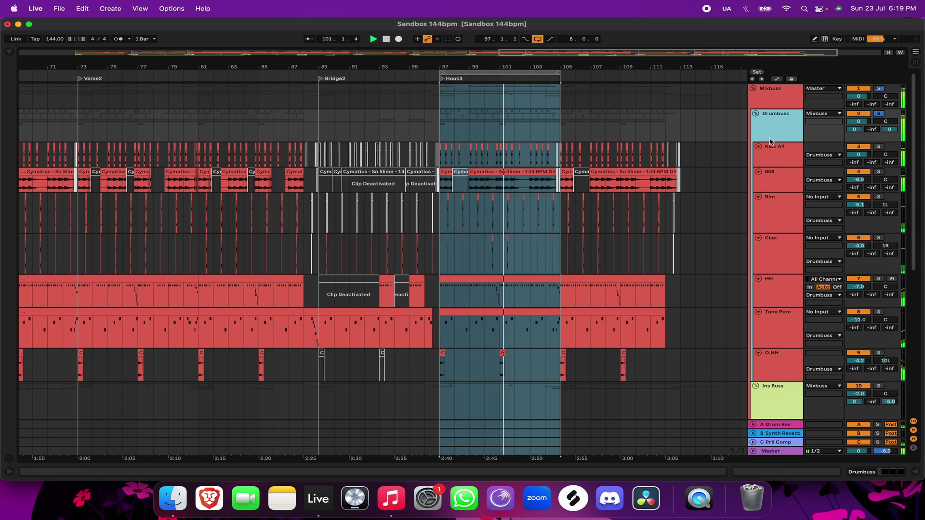
{"action": "left_click", "coordinate": [776, 161]}
{"action": "double_click", "coordinate": [776, 160]}
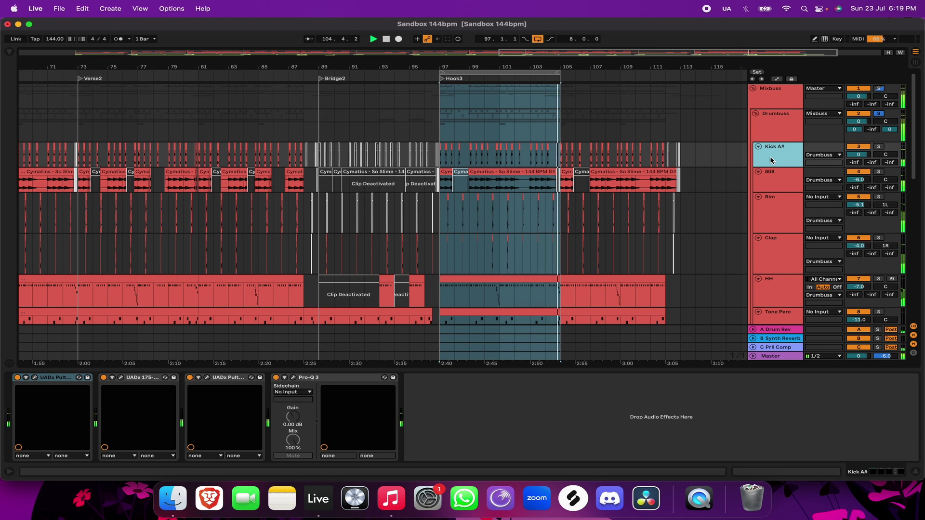
Examine the settings of the Pultec EQP-1A EQ and 175-B compressor on the soloed Kick A# track
{"action": "left_click", "coordinate": [35, 378]}
{"action": "left_click_drag", "start_coordinate": [442, 130], "coordinate": [281, 58]}
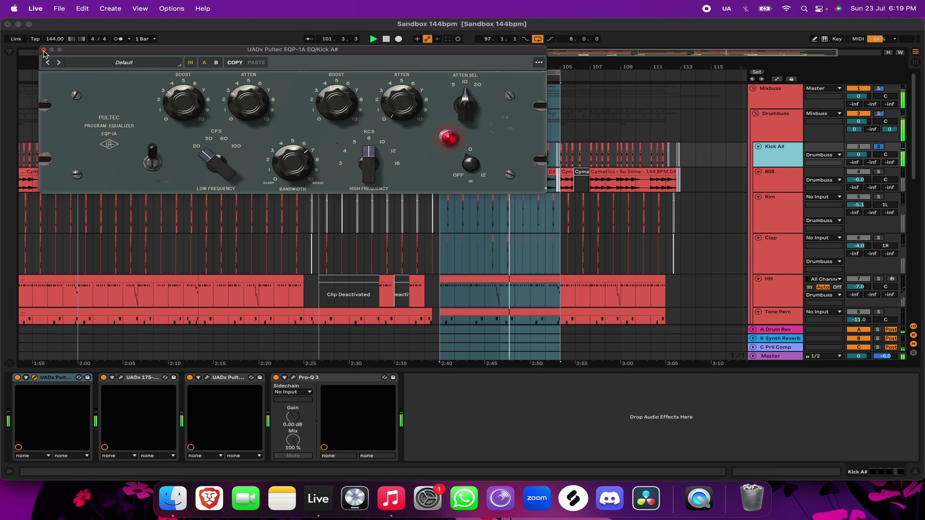
{"action": "left_click", "coordinate": [43, 51]}
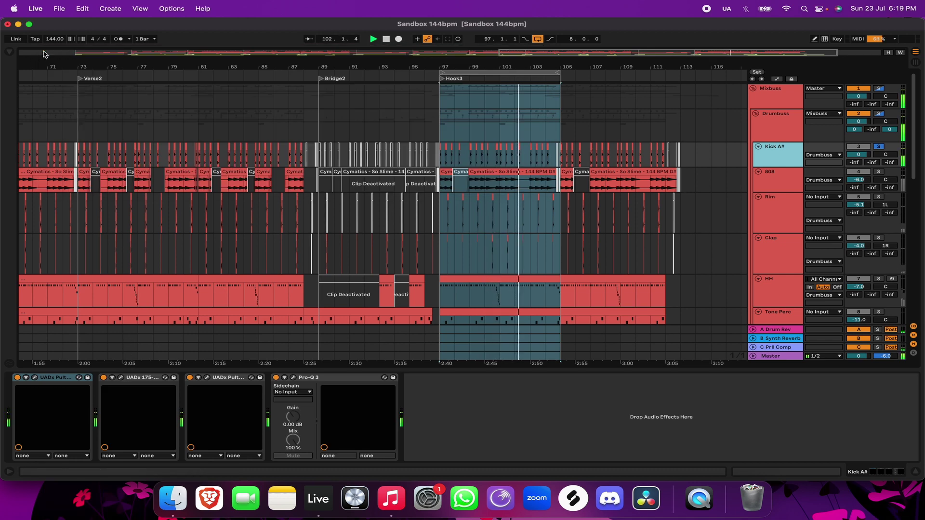
{"action": "left_click", "coordinate": [120, 378]}
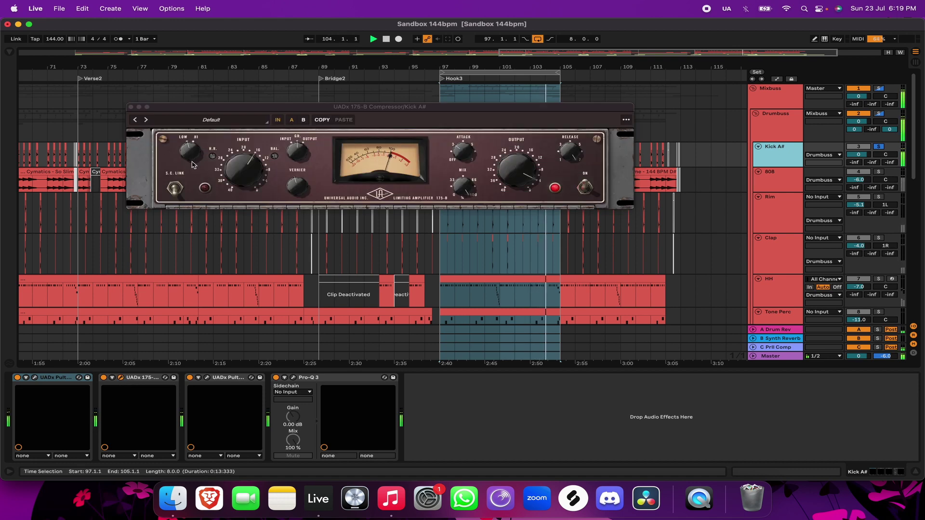
{"action": "left_click", "coordinate": [130, 107]}
Examine the Pultec HLF-3C filter and Pro-Q 3 curve on the Kick A# track, and stop playback
{"action": "left_click", "coordinate": [207, 378]}
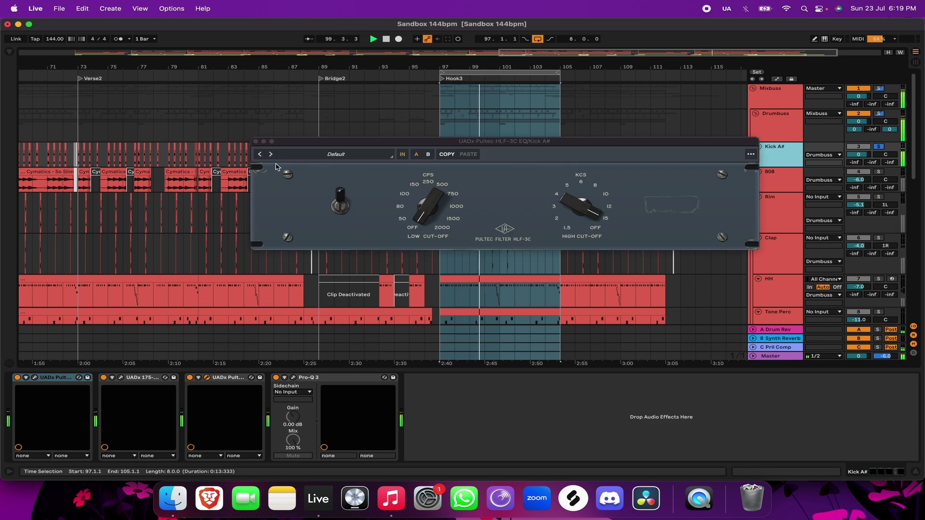
{"action": "left_click", "coordinate": [256, 142]}
{"action": "left_click", "coordinate": [293, 377]}
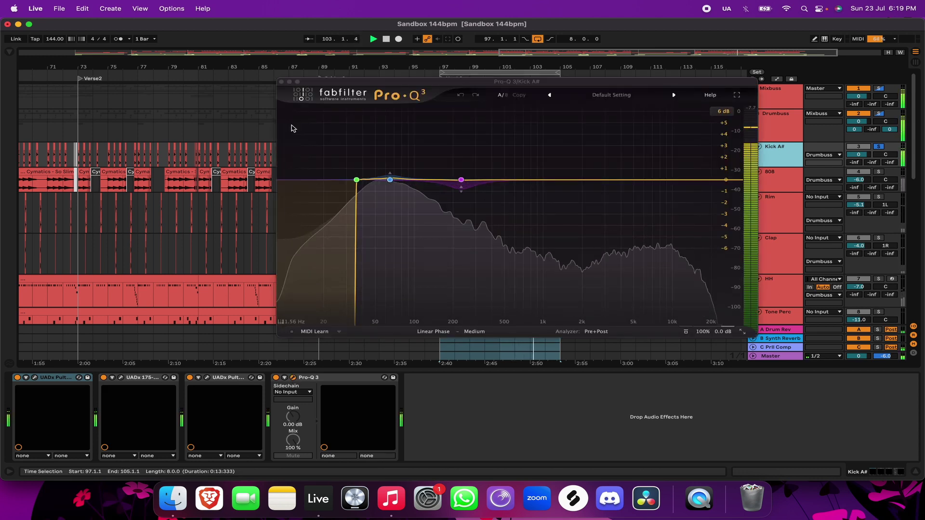
{"action": "left_click", "coordinate": [282, 81]}
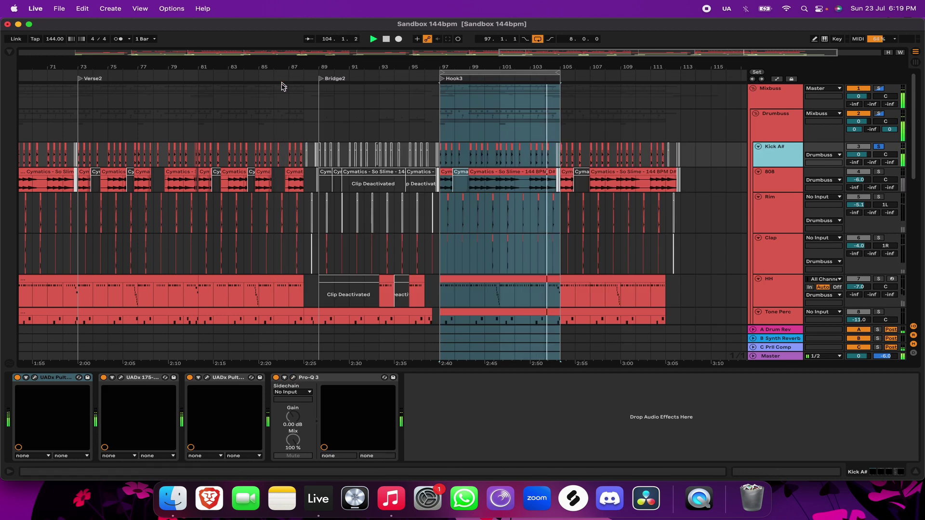
{"action": "left_click", "coordinate": [331, 382]}
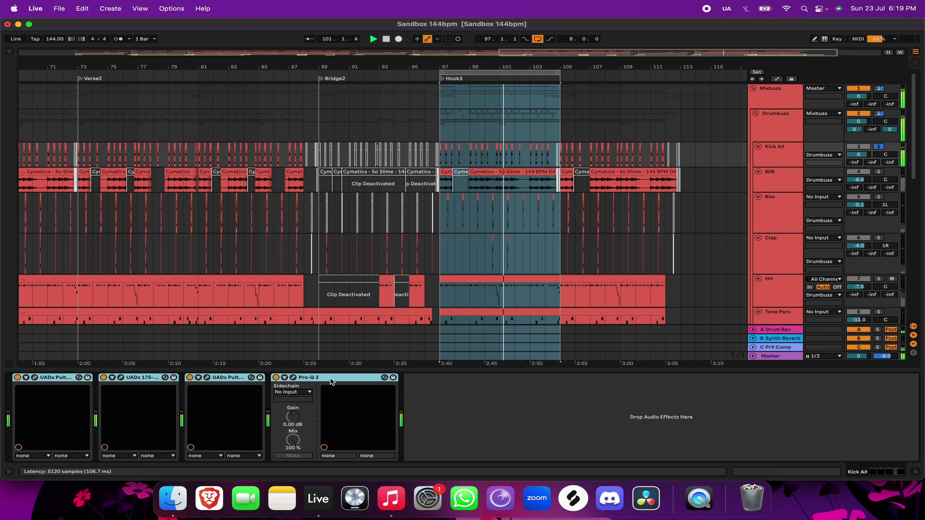
{"action": "key", "text": "space"}
Play the 808 track soloed and examine the settings of its Pultec MEQ-5 EQ
{"action": "left_click", "coordinate": [769, 184]}
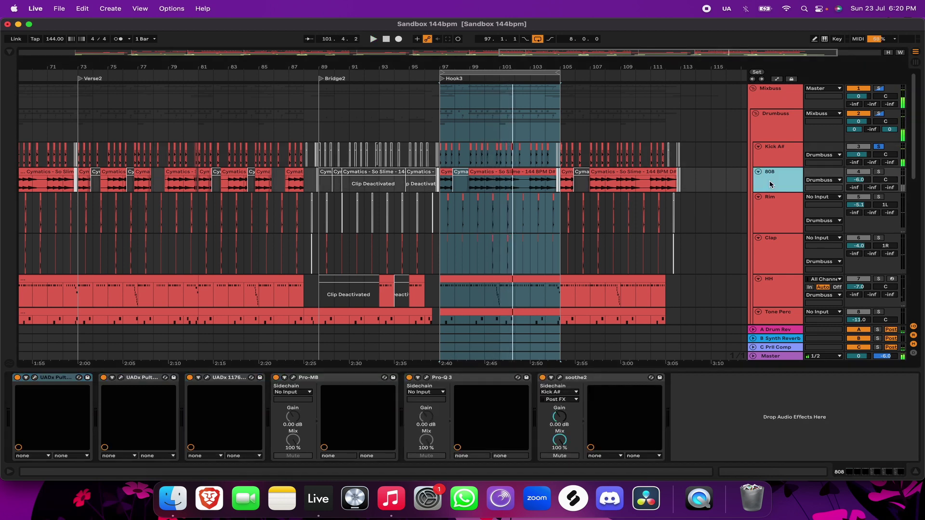
{"action": "key", "text": "space"}
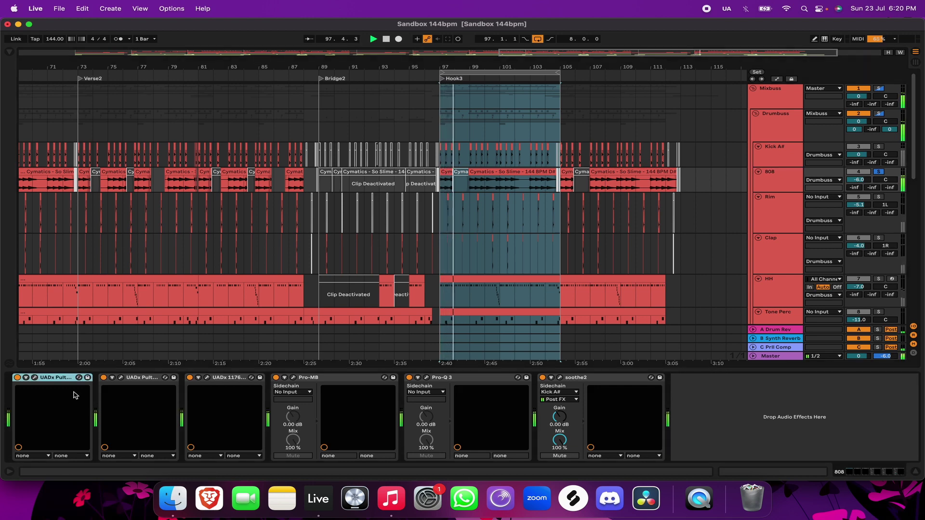
{"action": "left_click", "coordinate": [35, 379]}
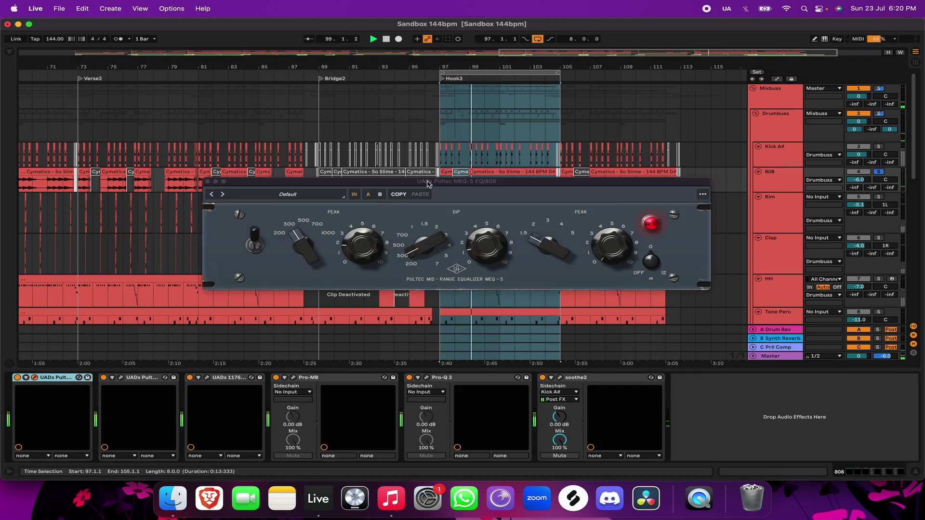
{"action": "left_click_drag", "start_coordinate": [428, 182], "coordinate": [438, 151]}
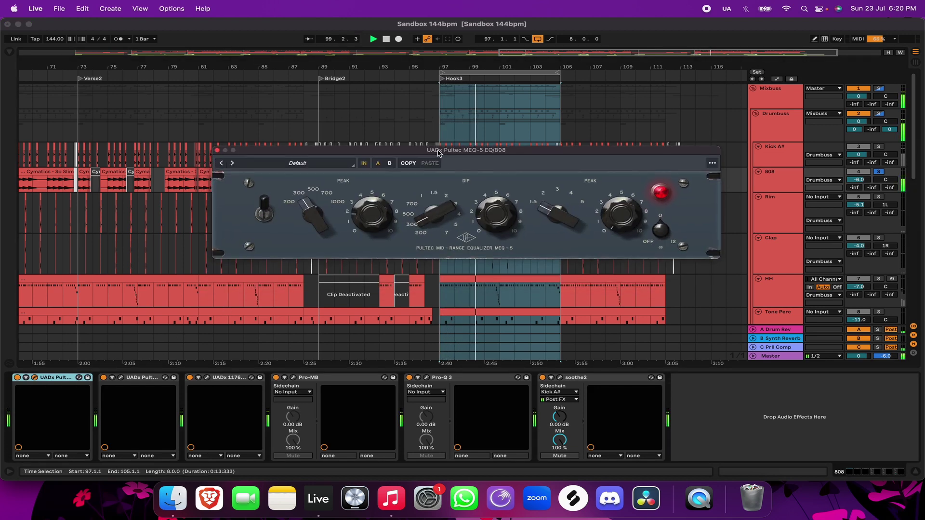
{"action": "left_click", "coordinate": [320, 312]}
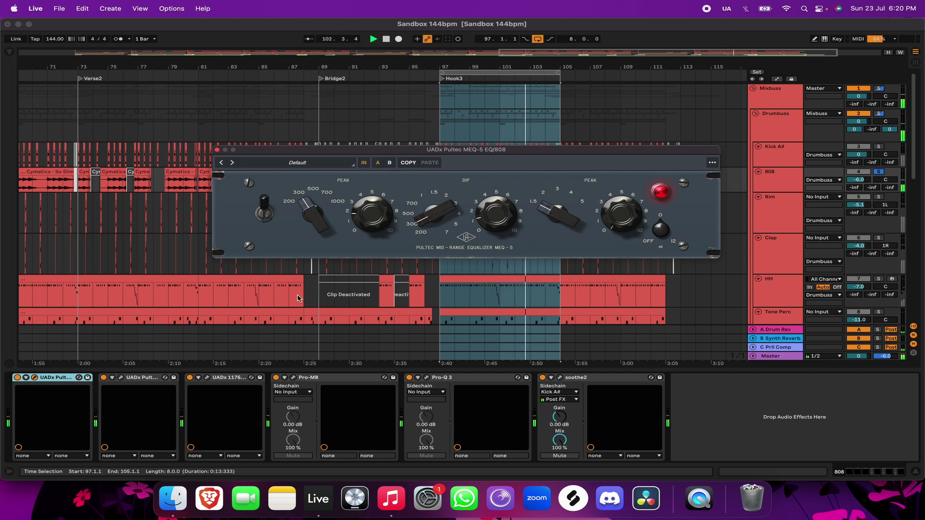
{"action": "left_click", "coordinate": [217, 153]}
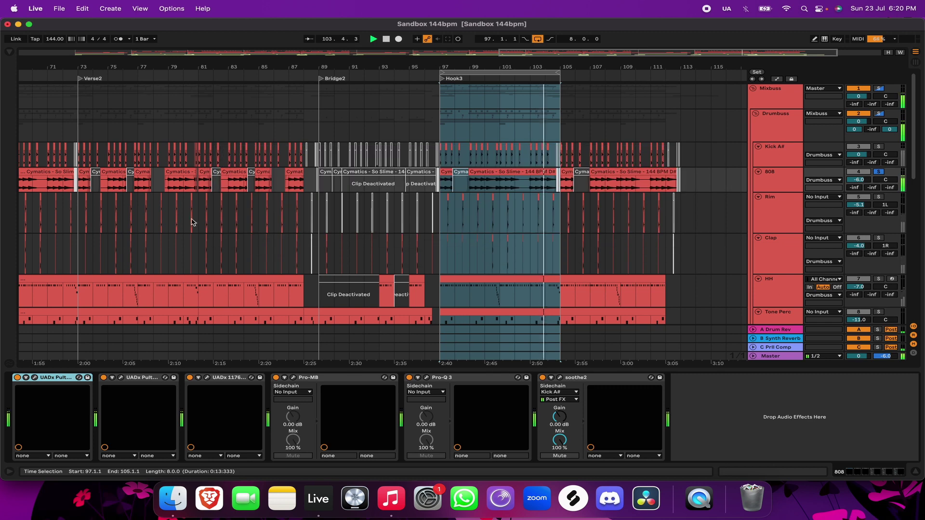
Examine the settings of the Pultec HLF-3C filter and 1176 Rev A compressor on the 808 track
{"action": "left_click", "coordinate": [121, 379]}
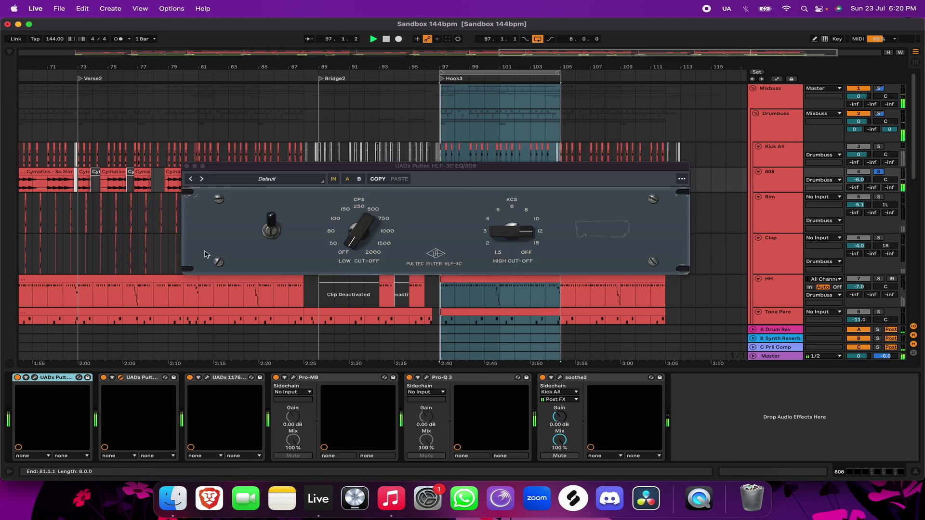
{"action": "left_click", "coordinate": [187, 166]}
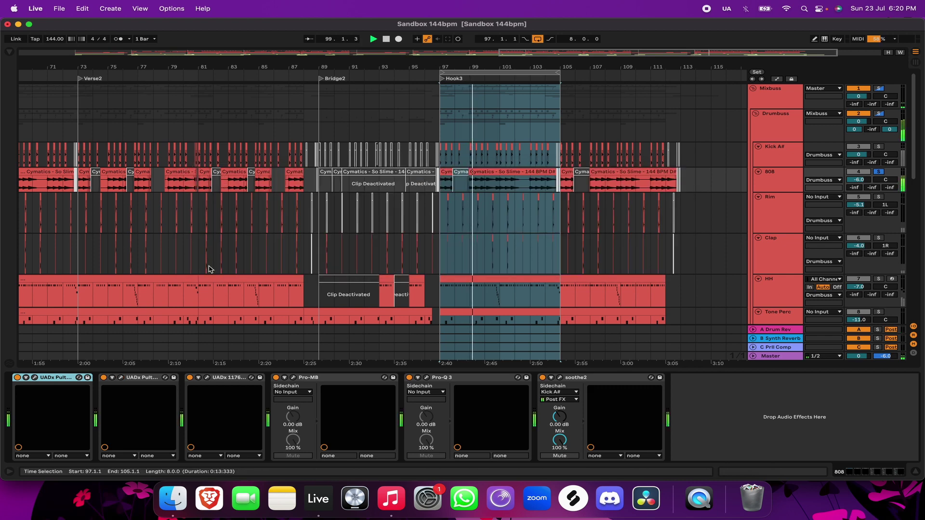
{"action": "left_click", "coordinate": [207, 378]}
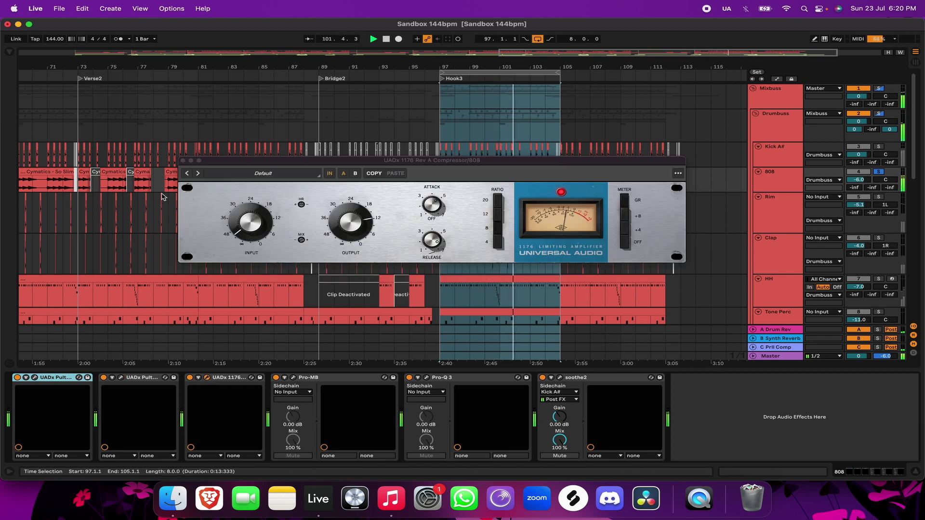
{"action": "left_click", "coordinate": [182, 161]}
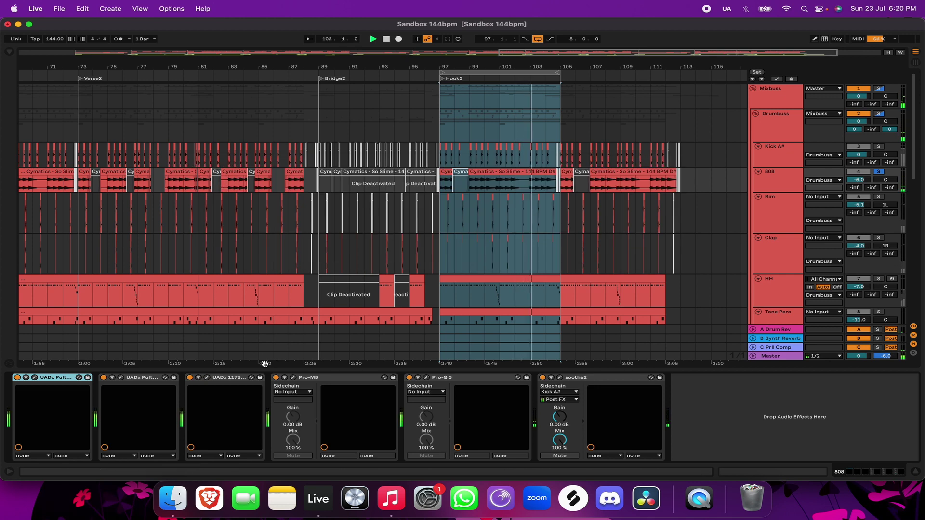
Examine the Pro-MB multiband compression and the Pro-Q 3 curve on the 808 track
{"action": "left_click", "coordinate": [293, 378]}
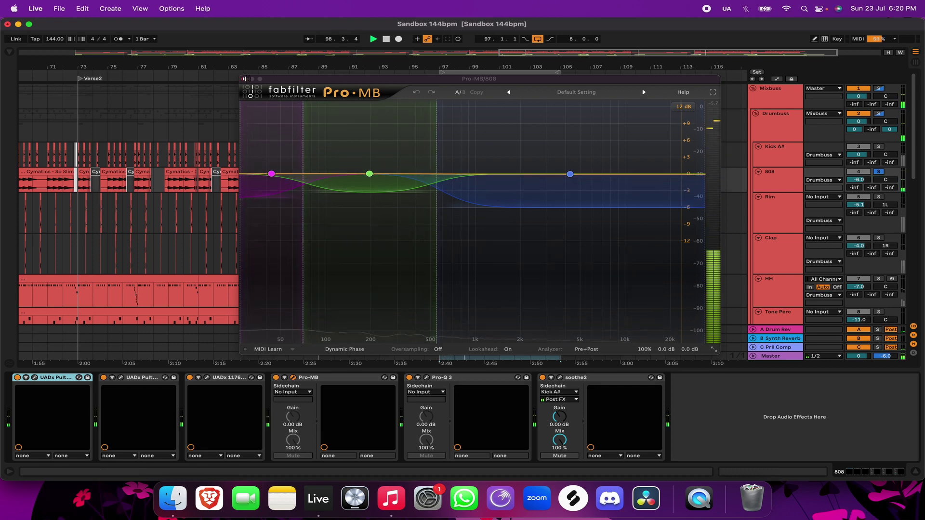
{"action": "left_click", "coordinate": [243, 79]}
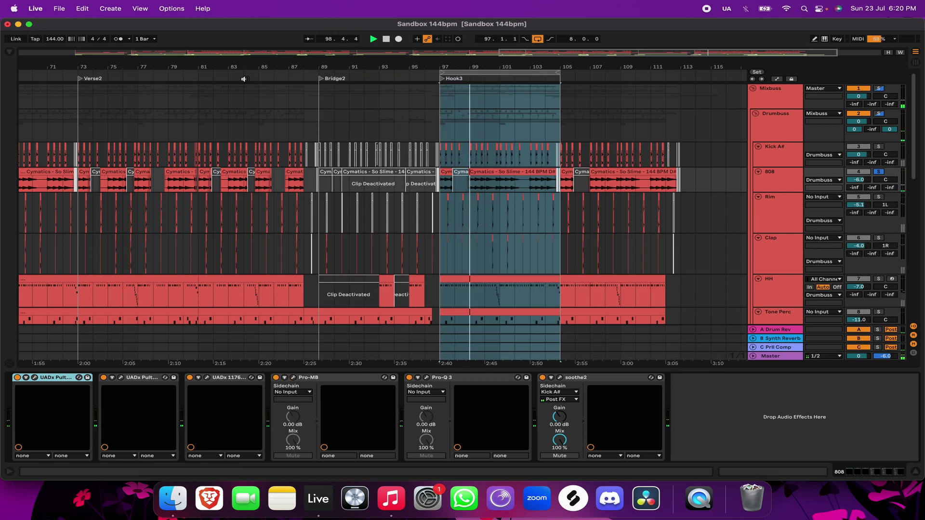
{"action": "left_click", "coordinate": [426, 378]}
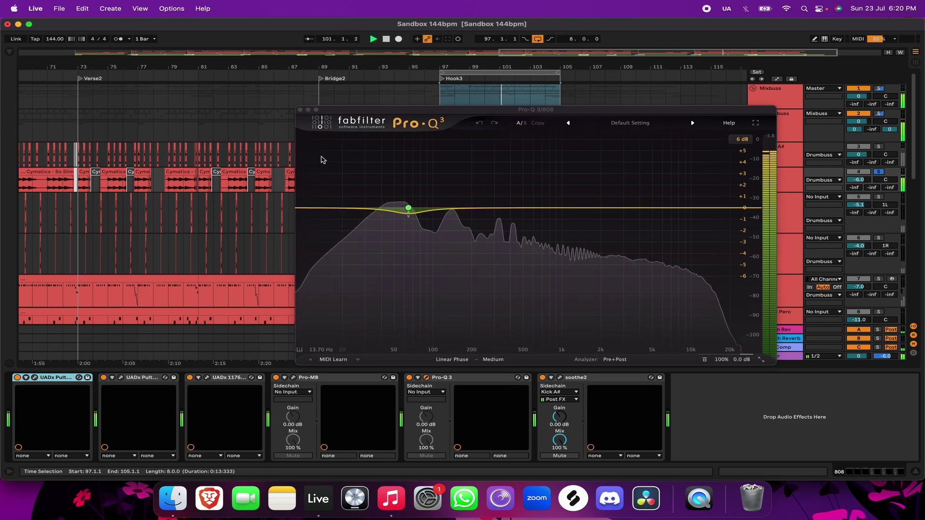
{"action": "left_click", "coordinate": [301, 110]}
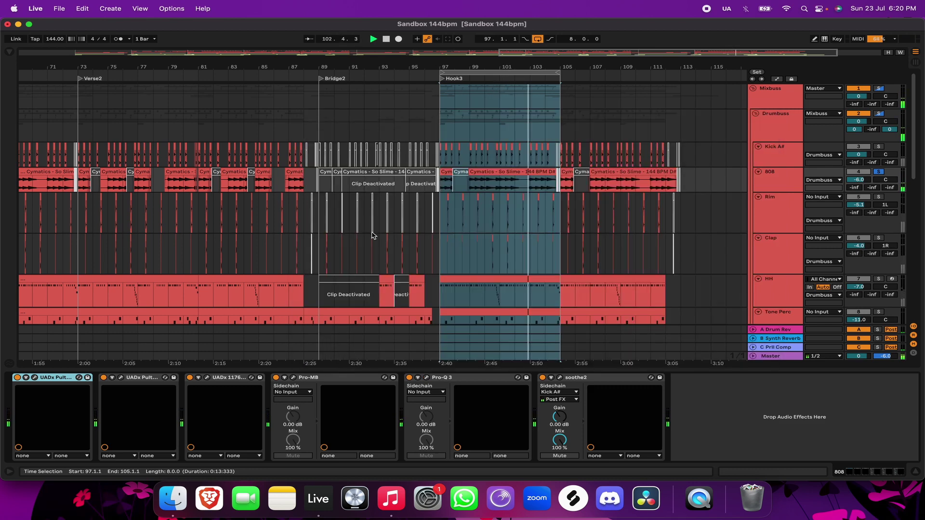
Solo Kick A# alongside the 808 and examine the 808's soothe2 settings with its kick sidechain
{"action": "left_click", "coordinate": [579, 378]}
{"action": "left_click", "coordinate": [877, 147]}
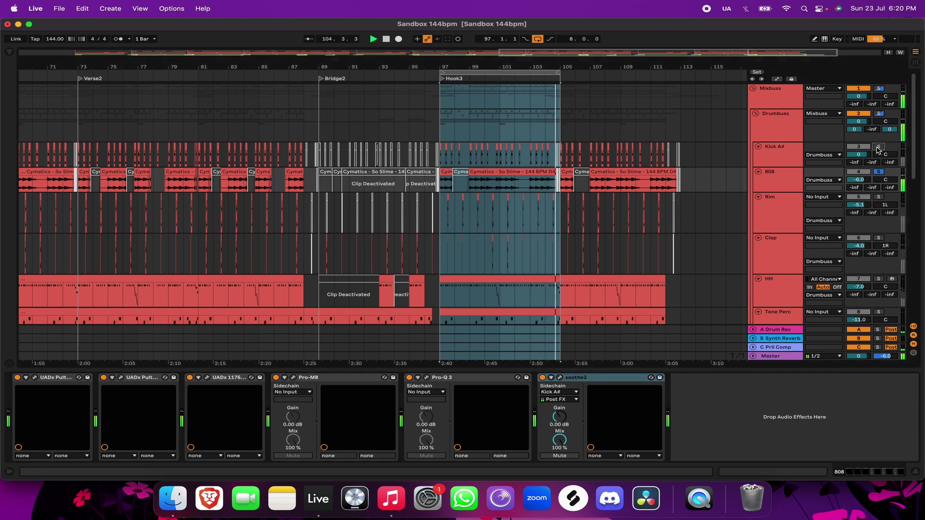
{"action": "left_click", "coordinate": [560, 379]}
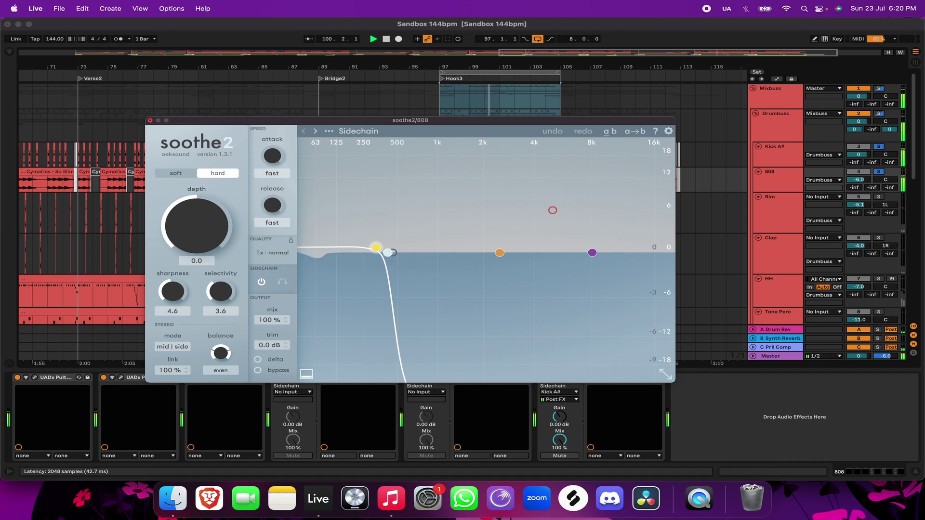
{"action": "left_click", "coordinate": [150, 120]}
Play the Rim track soloed and examine the settings of its Pultec MEQ-5 EQ
{"action": "left_click", "coordinate": [762, 215]}
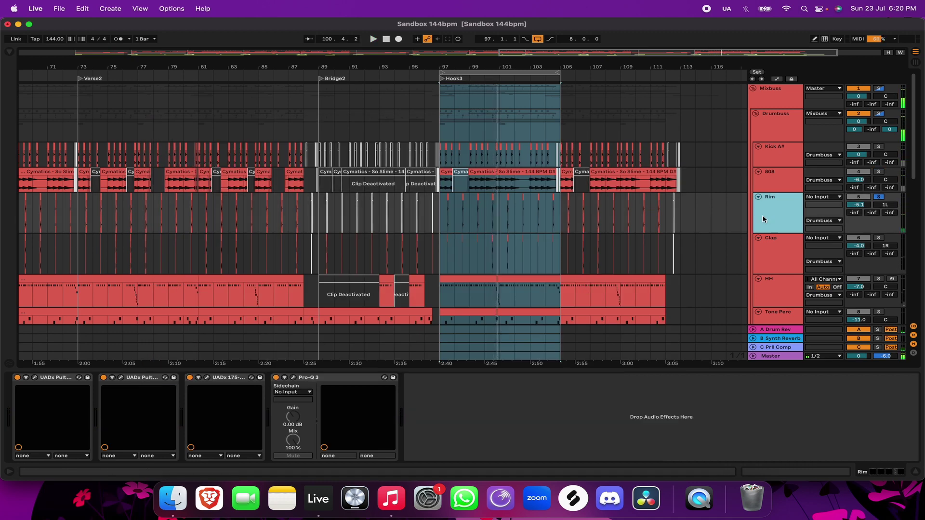
{"action": "key", "text": "space"}
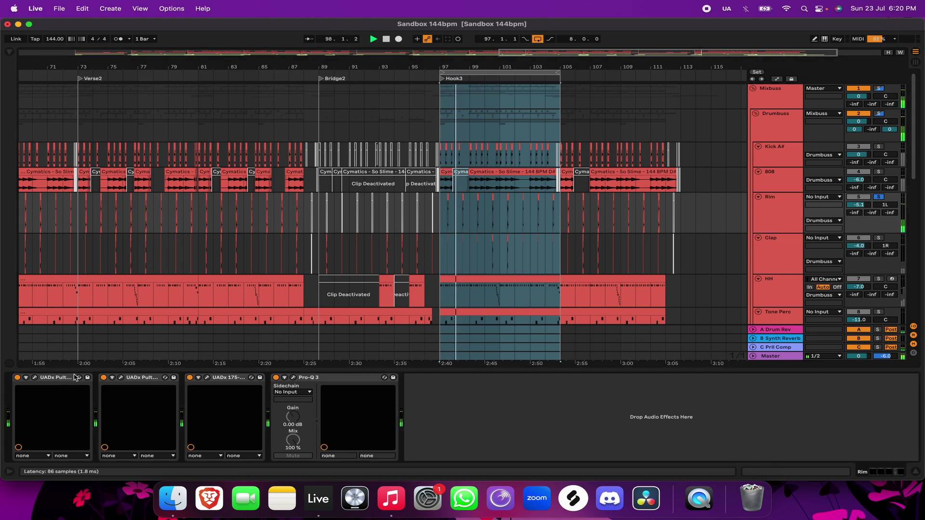
{"action": "left_click", "coordinate": [34, 378]}
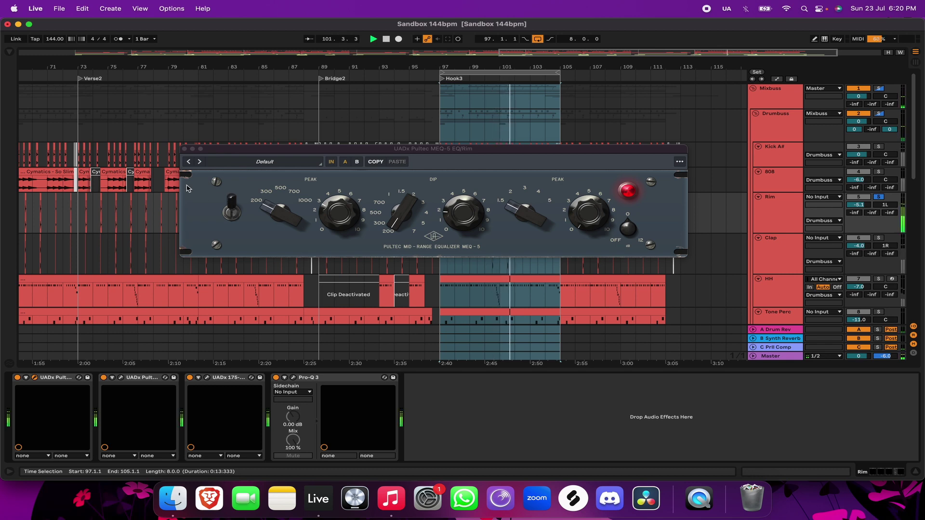
{"action": "left_click", "coordinate": [185, 149]}
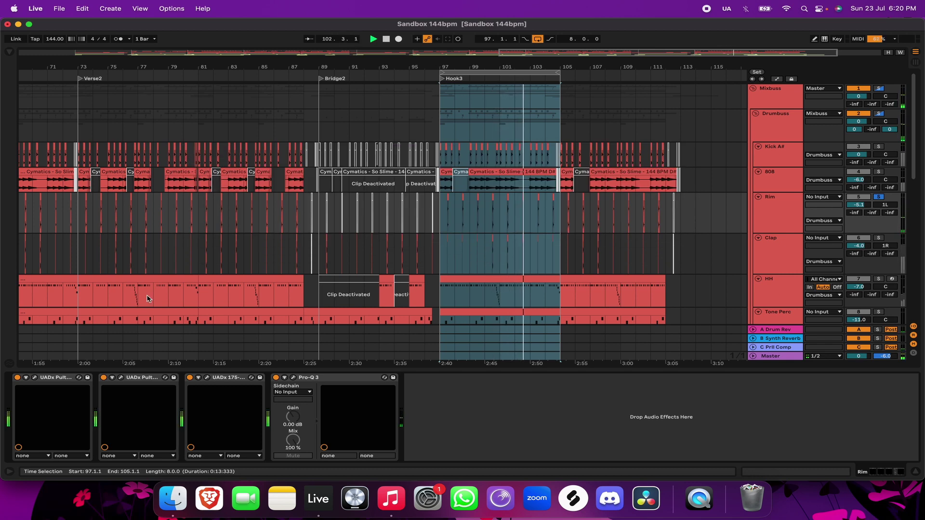
Examine the settings of the Pultec HLF-3C filter, 175-B compressor and Pro-Q 3 on the Rim track
{"action": "left_click", "coordinate": [121, 378]}
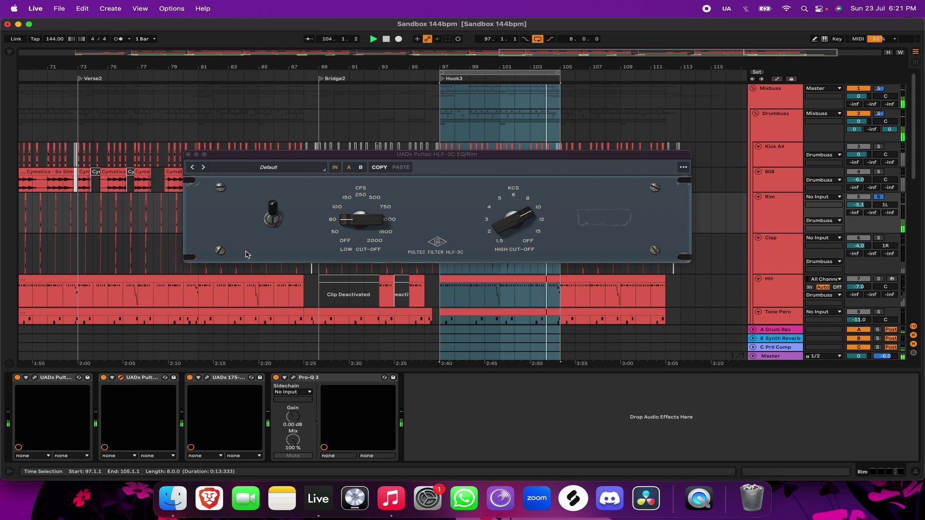
{"action": "left_click", "coordinate": [188, 155]}
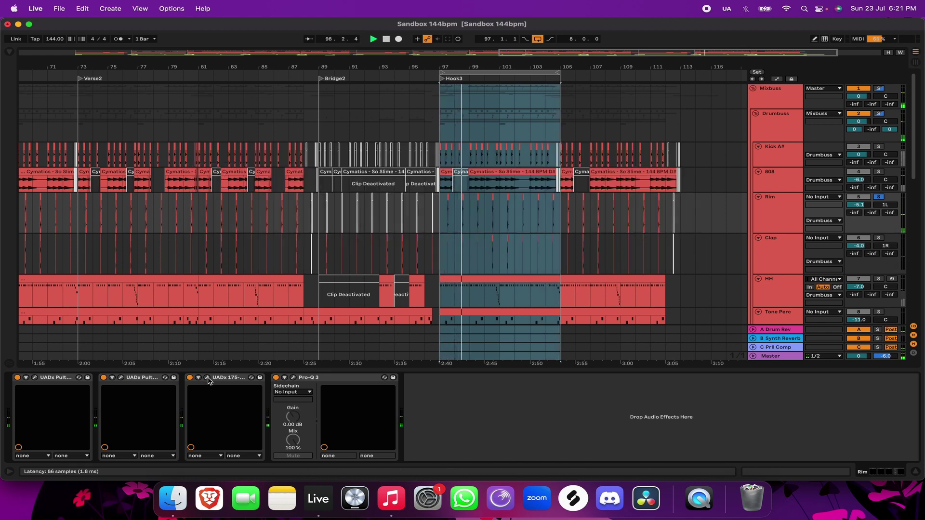
{"action": "left_click", "coordinate": [207, 377]}
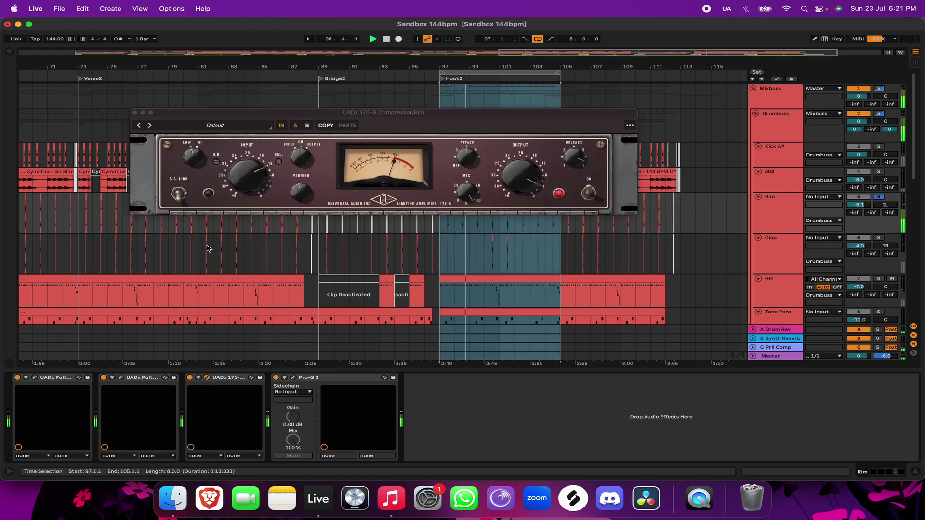
{"action": "left_click", "coordinate": [135, 113]}
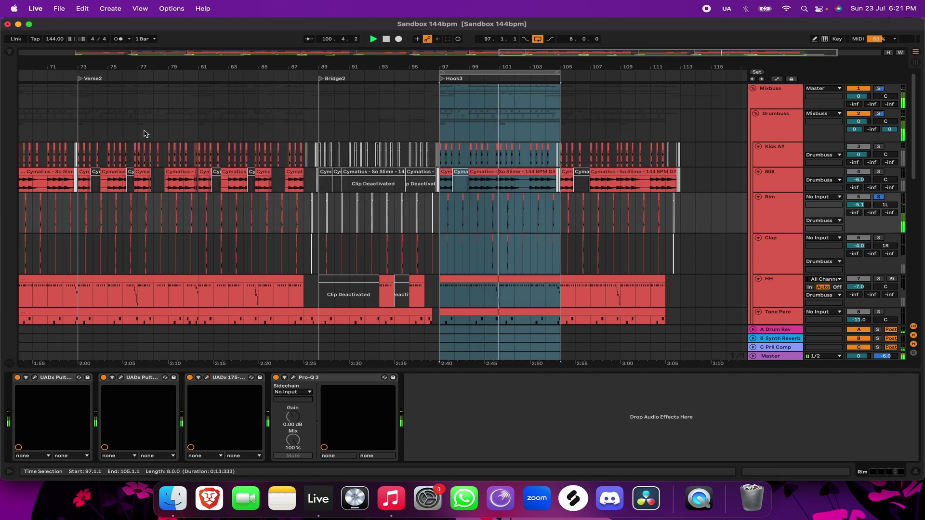
{"action": "left_click", "coordinate": [292, 378]}
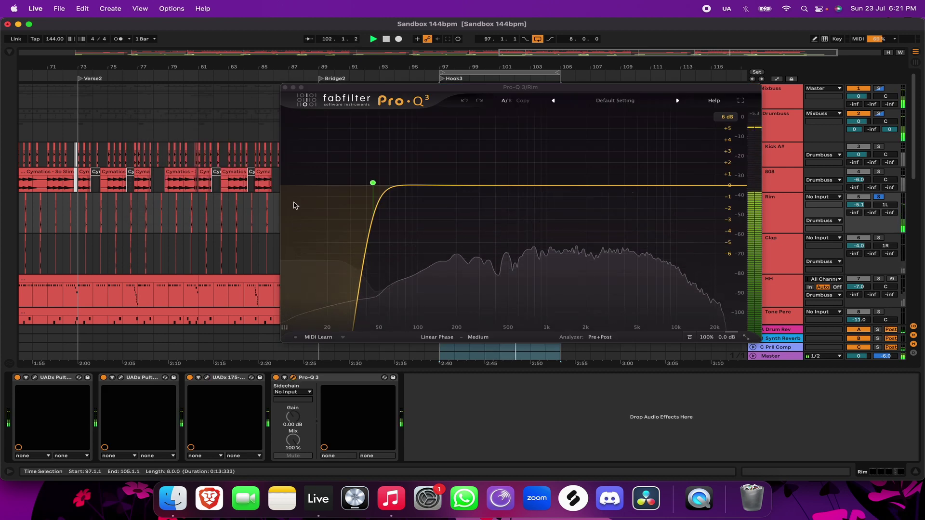
{"action": "left_click", "coordinate": [285, 89]}
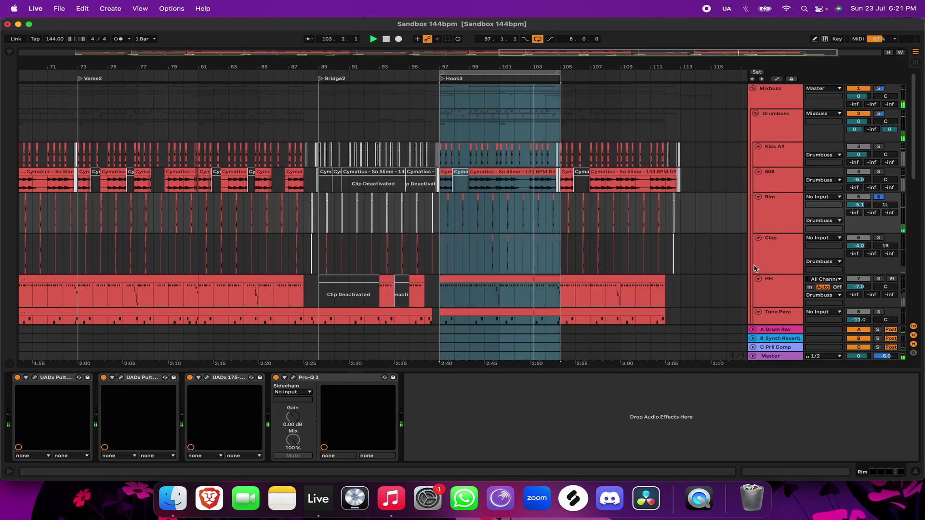
Solo the Clap track and examine the settings of its Century Tube Channel Strip and Pultec MEQ-5 EQ
{"action": "left_click", "coordinate": [776, 247]}
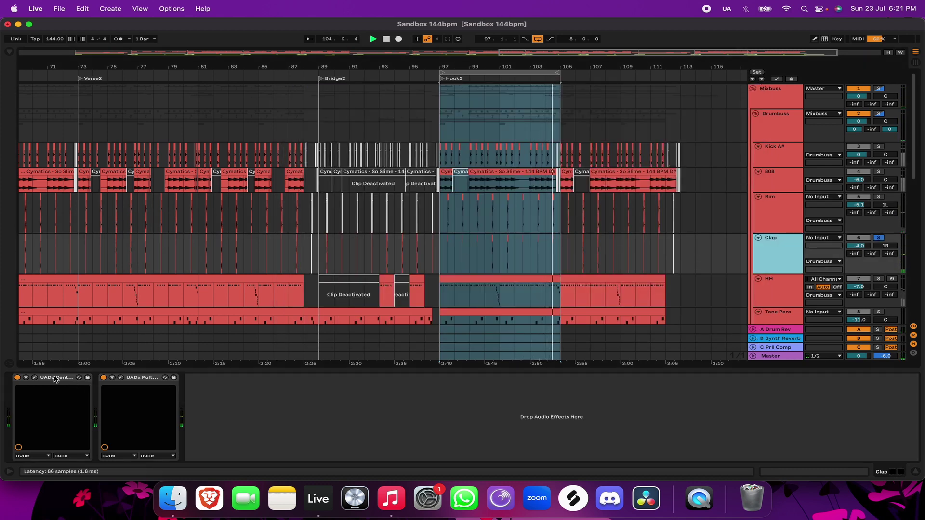
{"action": "left_click", "coordinate": [34, 377]}
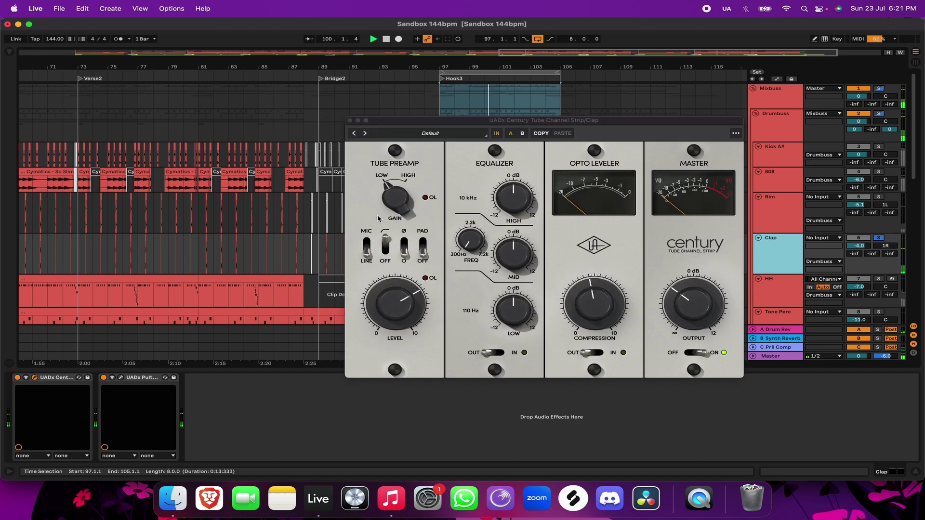
{"action": "left_click", "coordinate": [350, 121]}
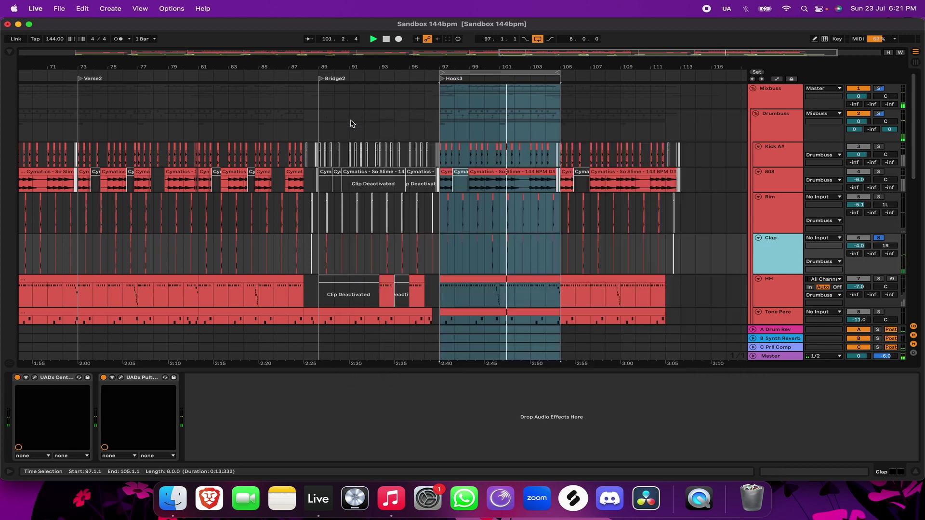
{"action": "left_click", "coordinate": [121, 378]}
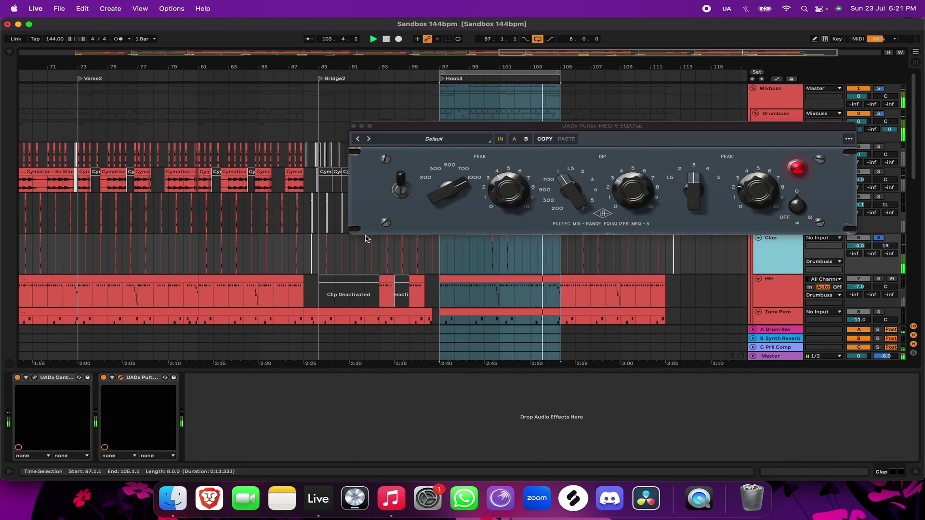
{"action": "left_click", "coordinate": [353, 126]}
Play the HH track soloed from the start of Hook3 and examine its Pultec EQP-1A EQ settings
{"action": "left_click", "coordinate": [774, 288]}
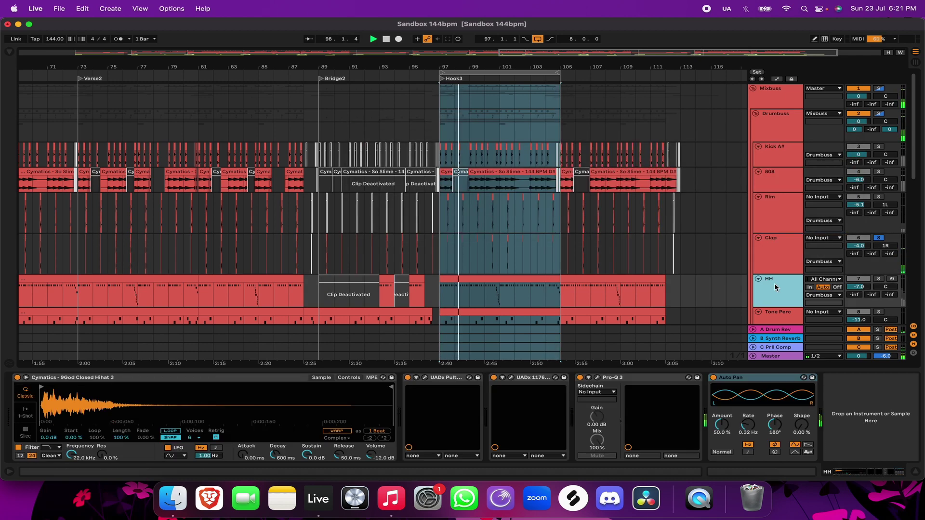
{"action": "key", "text": "space"}
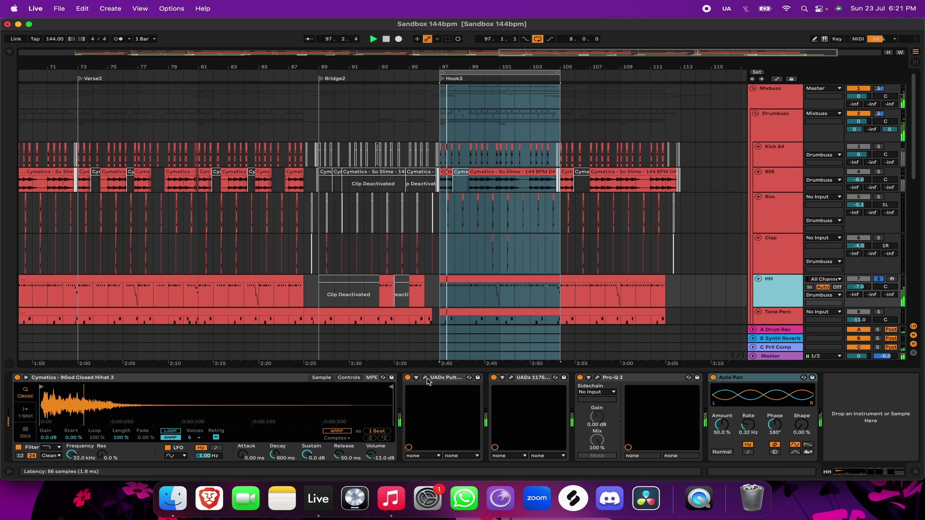
{"action": "left_click", "coordinate": [425, 378]}
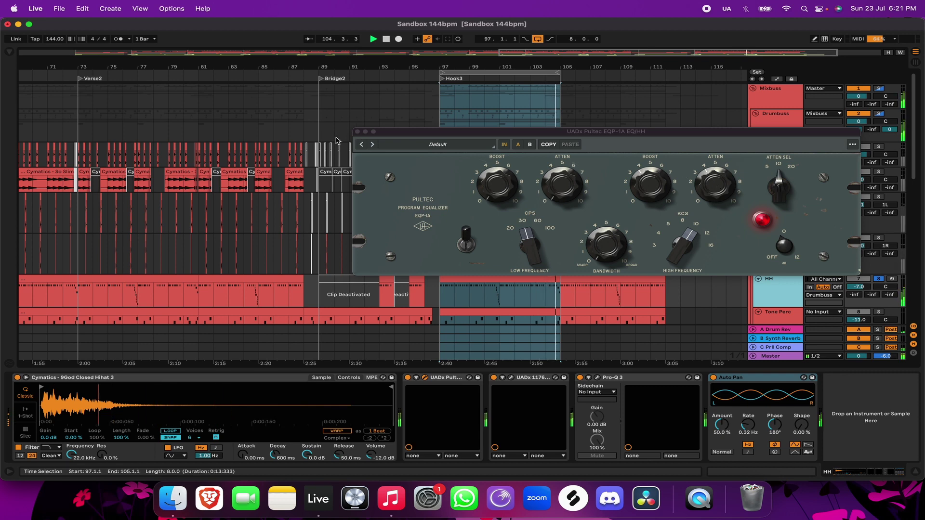
{"action": "left_click", "coordinate": [358, 132]}
Examine the 1176AE compressor and the Pro-Q 3 curve on the HH track
{"action": "left_click", "coordinate": [511, 378]}
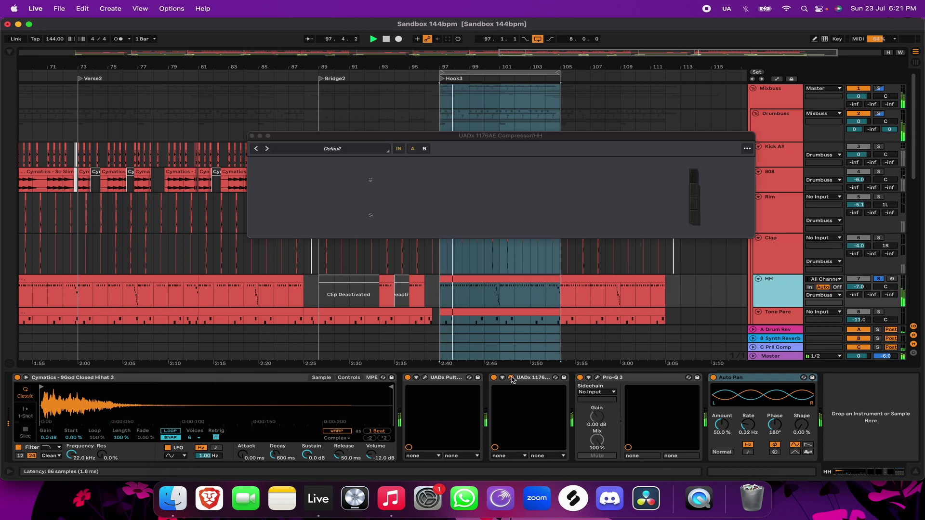
{"action": "left_click", "coordinate": [252, 137]}
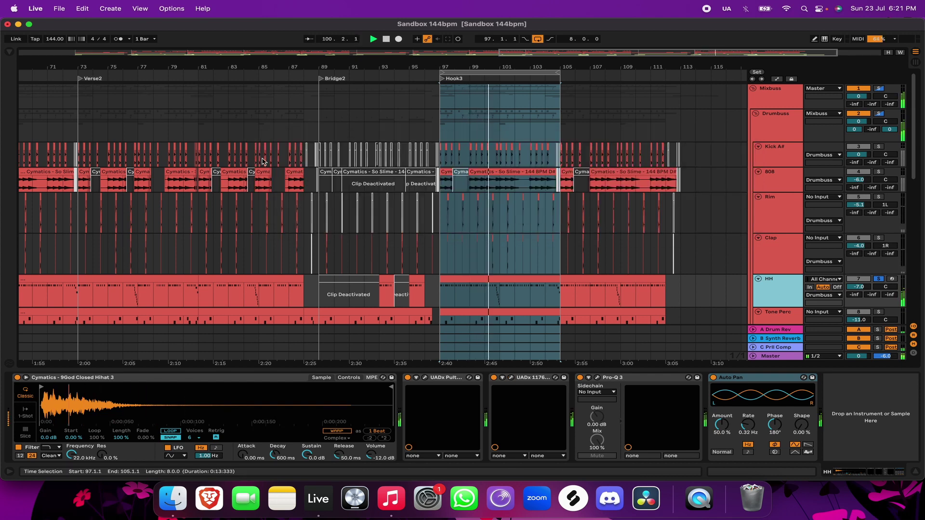
{"action": "left_click", "coordinate": [597, 378]}
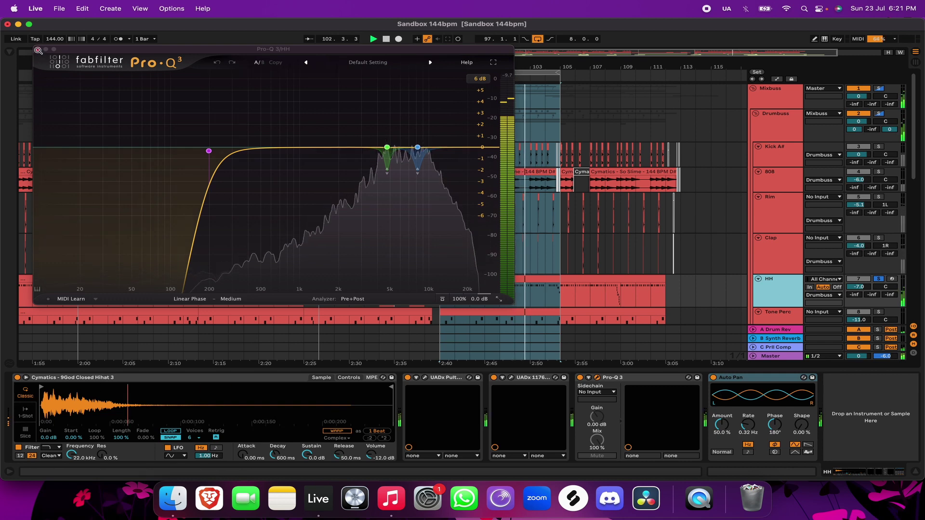
{"action": "left_click", "coordinate": [38, 50]}
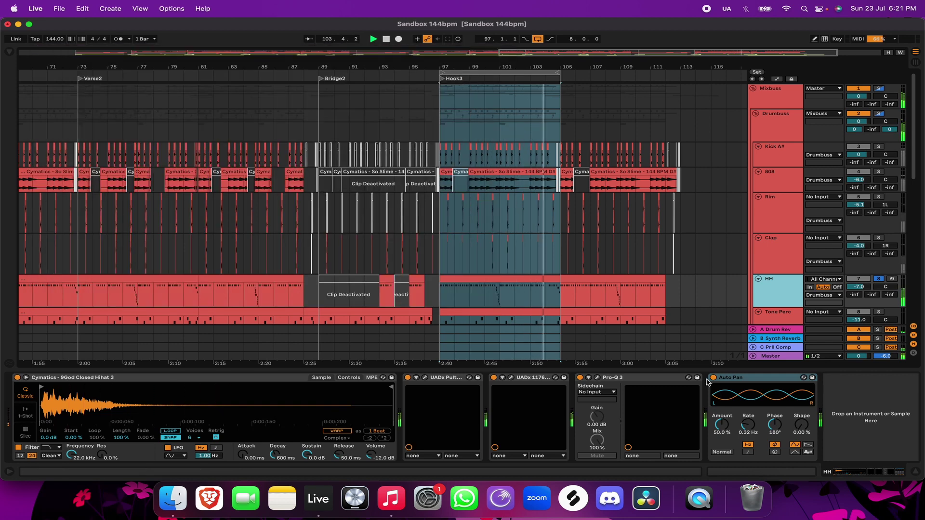
Play the Tone Perc track soloed and examine the settings of its Pultec EQP-1A EQ
{"action": "scroll", "coordinate": [788, 283], "scroll_direction": "down", "scroll_amount": 3}
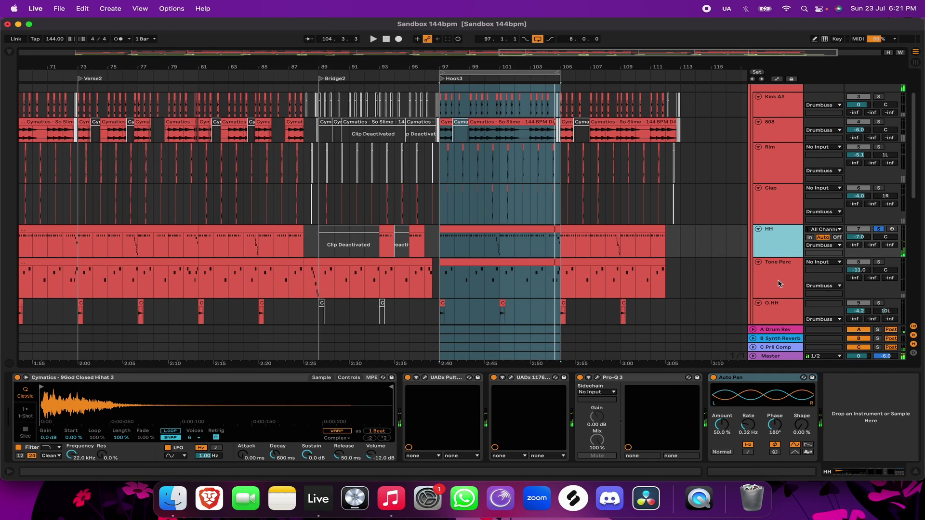
{"action": "left_click", "coordinate": [772, 277]}
{"action": "key", "text": "space"}
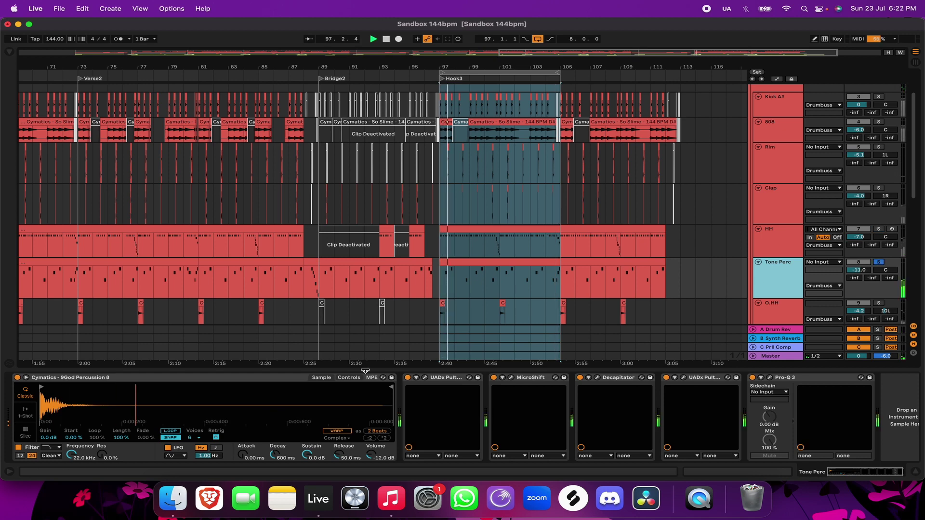
{"action": "left_click", "coordinate": [425, 377]}
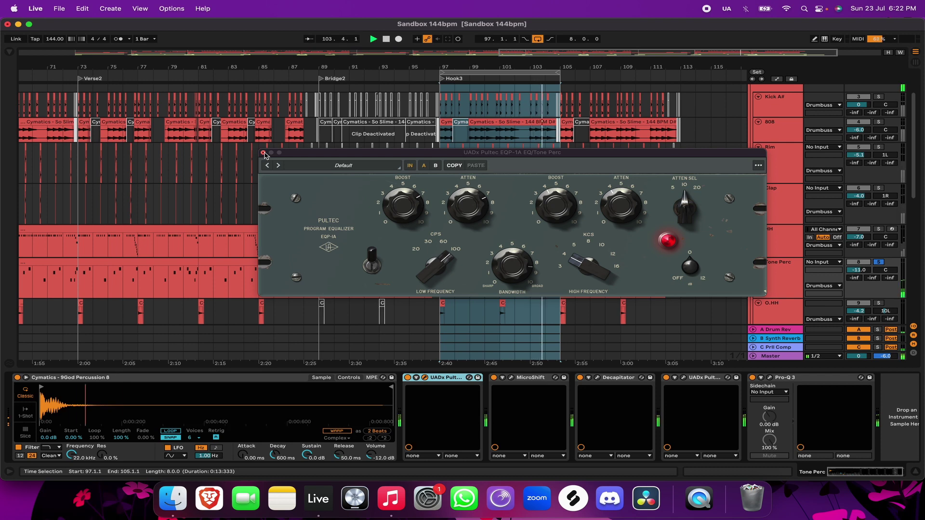
{"action": "left_click", "coordinate": [263, 153]}
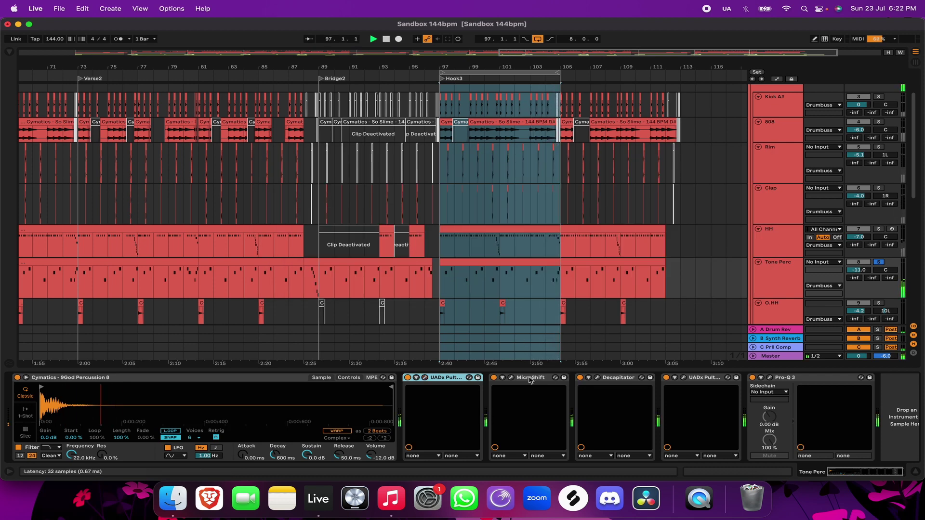
Examine the MicroShift widening and Decapitator saturation settings on the Tone Perc track
{"action": "left_click", "coordinate": [512, 380]}
{"action": "left_click", "coordinate": [511, 378]}
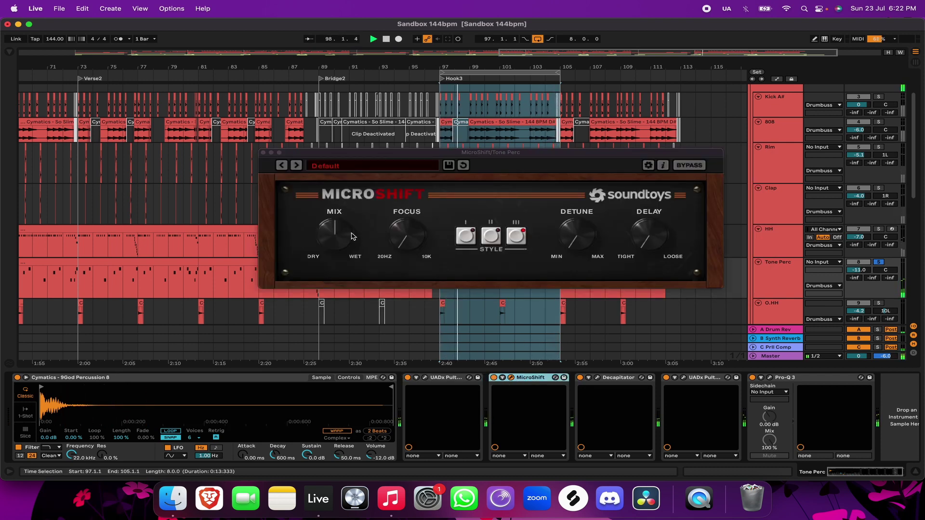
{"action": "left_click", "coordinate": [263, 154]}
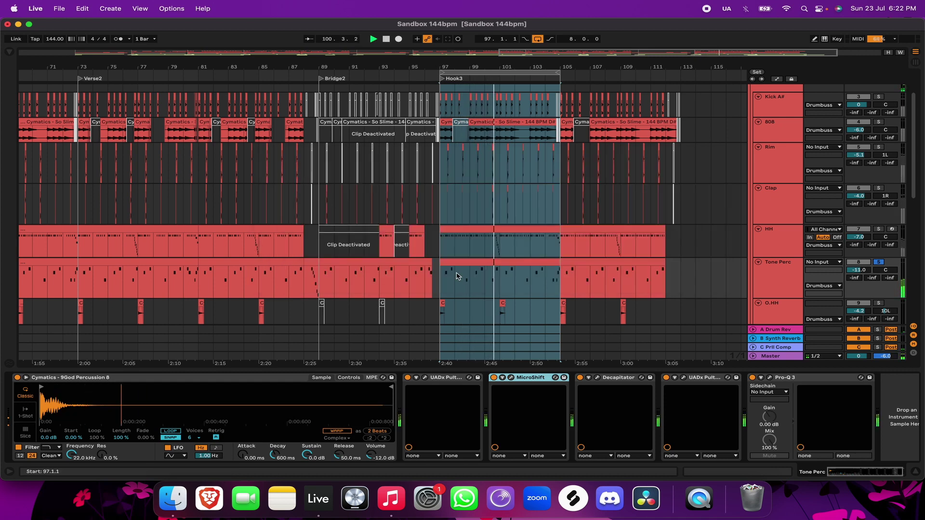
{"action": "left_click", "coordinate": [598, 379]}
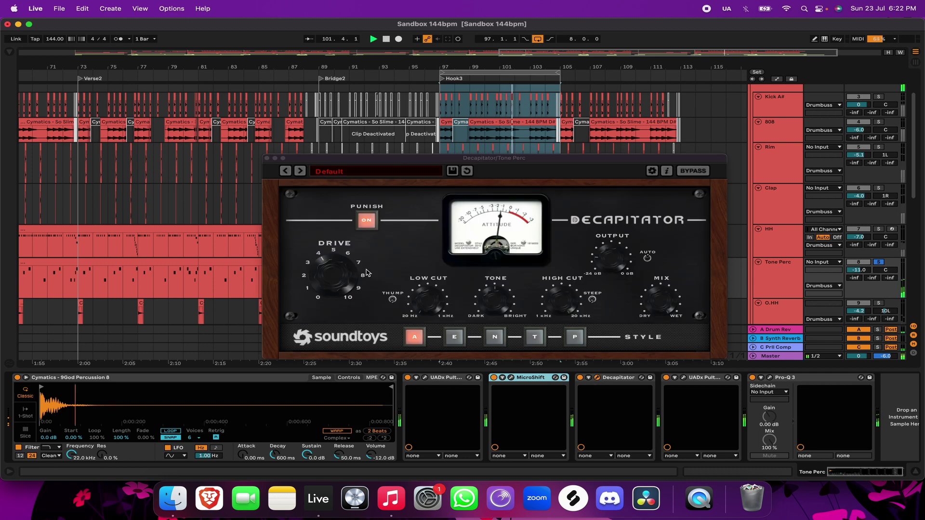
{"action": "left_click", "coordinate": [267, 159]}
Examine the Pultec HLF-3C filter and Pro-Q 3 curve on Tone Perc, and highlight its chain of five effects
{"action": "left_click", "coordinate": [684, 379]}
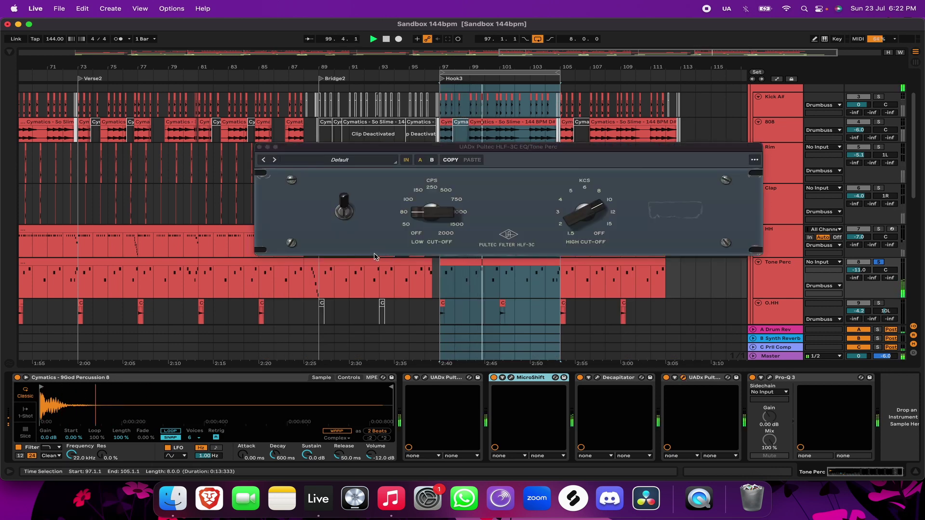
{"action": "left_click", "coordinate": [260, 147]}
{"action": "left_click", "coordinate": [790, 379]}
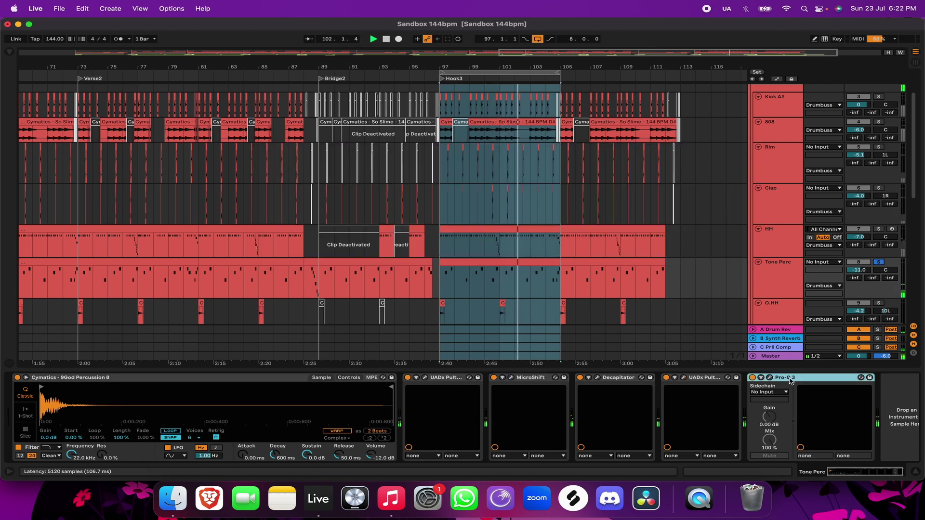
{"action": "left_click", "coordinate": [770, 379]}
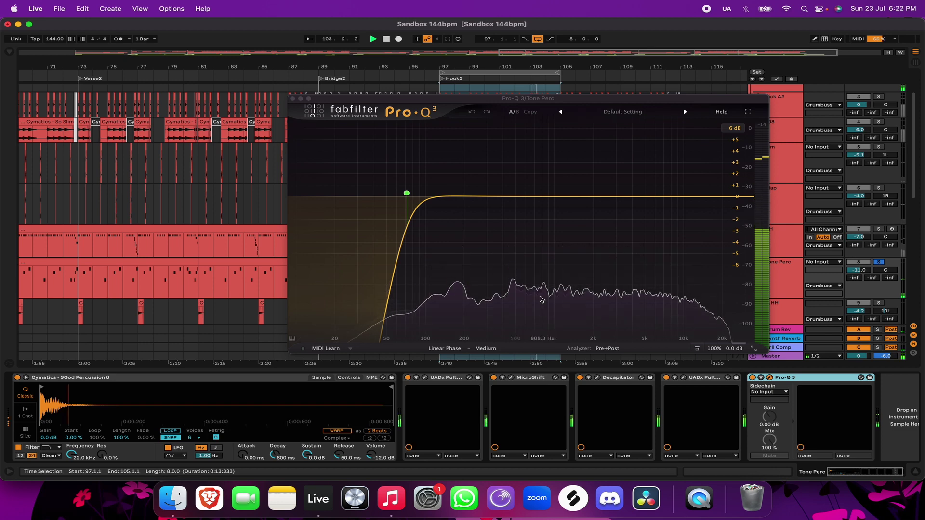
{"action": "left_click", "coordinate": [292, 99]}
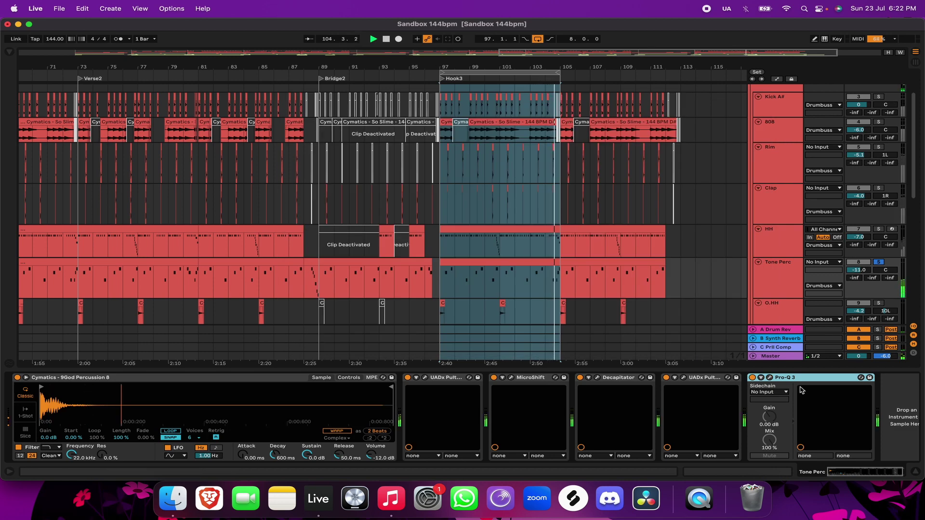
{"action": "left_click", "coordinate": [452, 379], "text": "shift"}
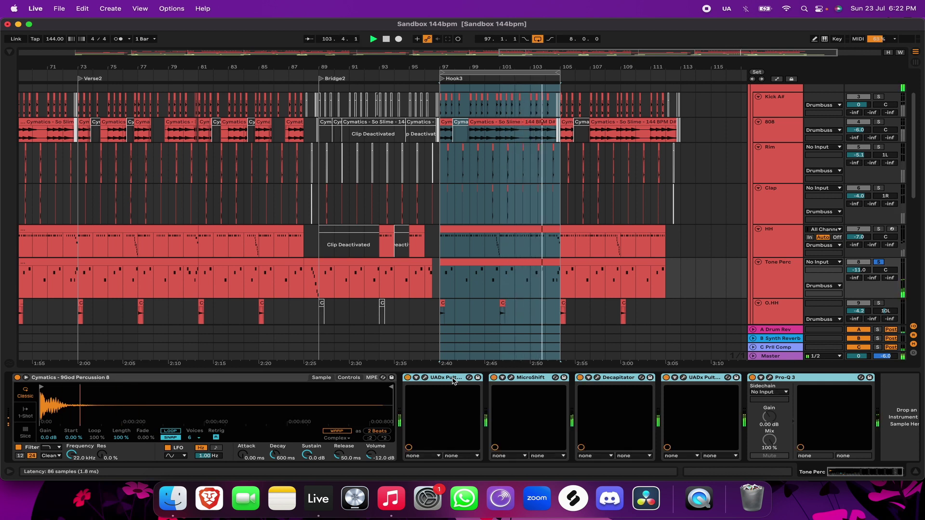
{"action": "left_click", "coordinate": [785, 281]}
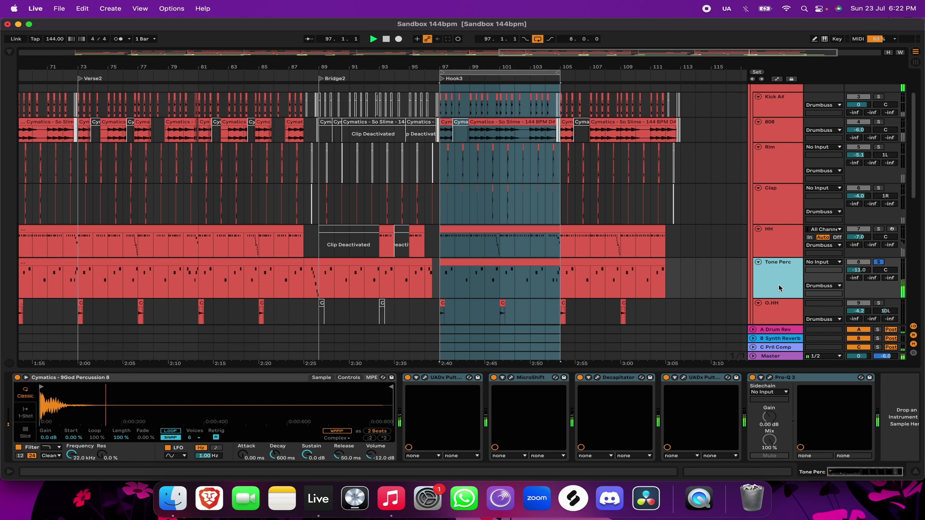
Play the O.HH track soloed and examine its EQ Eight curve in the enlarged display
{"action": "scroll", "coordinate": [780, 287], "scroll_direction": "down", "scroll_amount": 3}
{"action": "key", "text": "space"}
{"action": "left_click", "coordinate": [777, 275]}
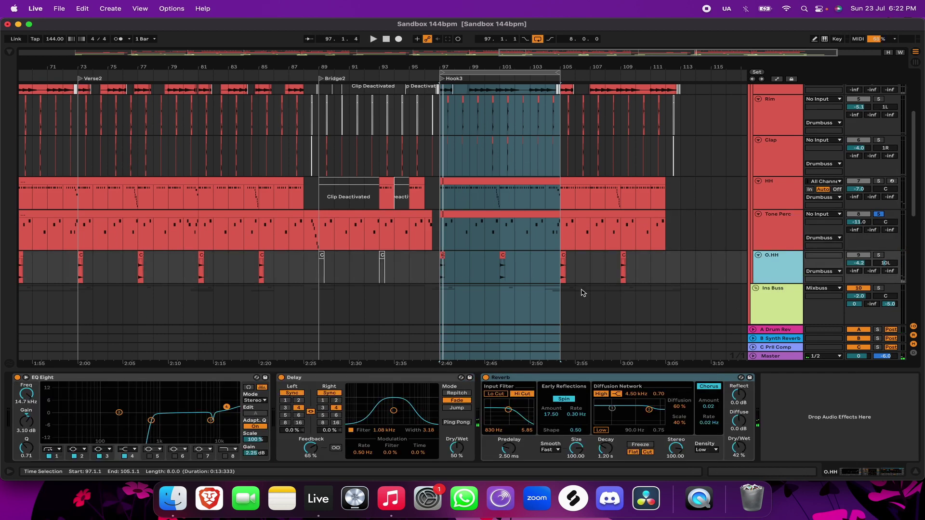
{"action": "key", "text": "space"}
{"action": "left_click", "coordinate": [26, 378]}
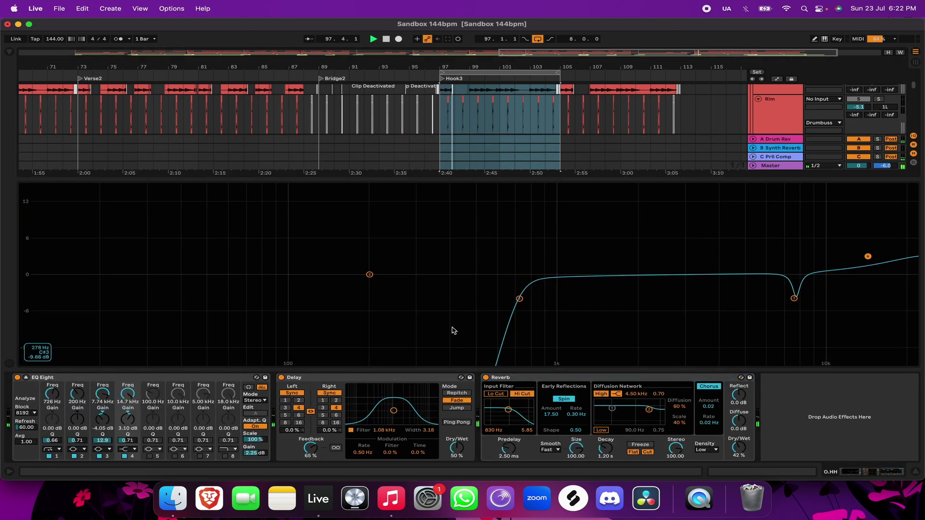
{"action": "key", "text": "space"}
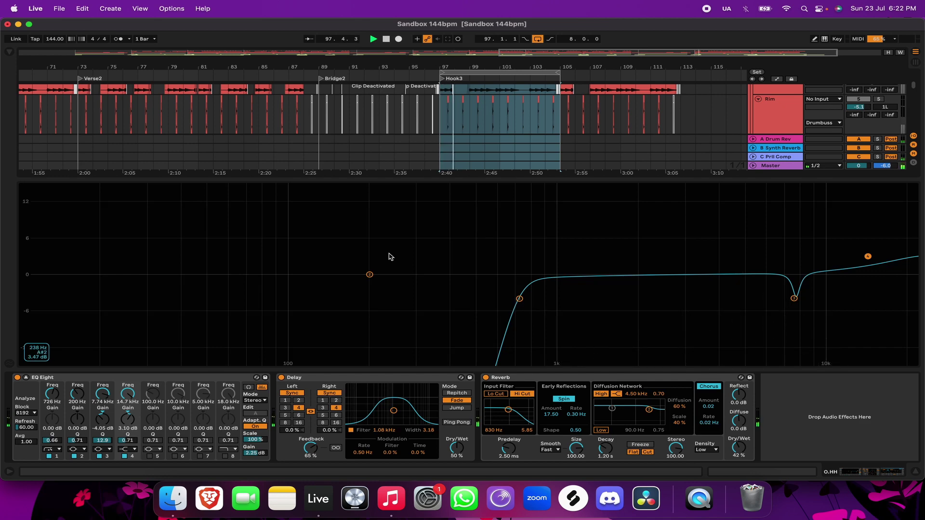
{"action": "key", "text": "Escape"}
Replay the O.HH track from the start of Hook3 while examining its Delay and Reverb settings
{"action": "left_click", "coordinate": [405, 379]}
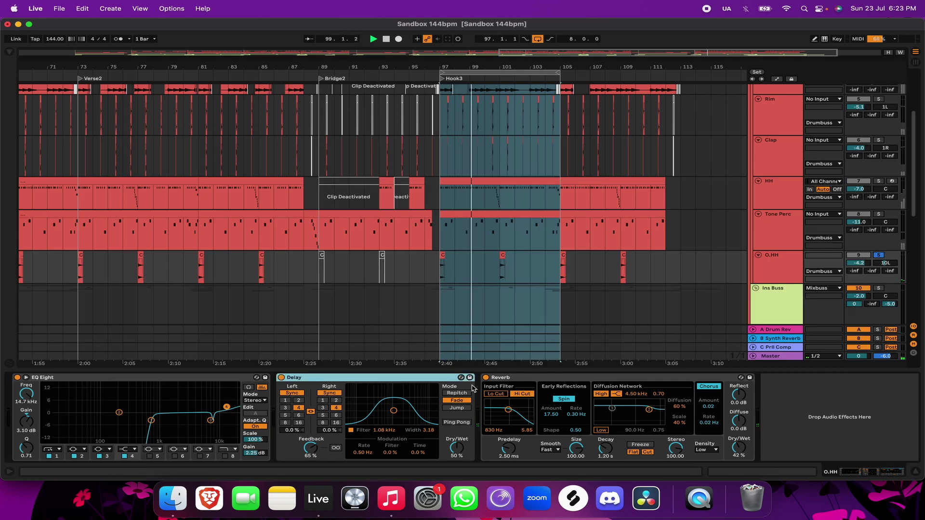
{"action": "key", "text": "space"}
{"action": "key", "text": "space"}
{"action": "left_click", "coordinate": [580, 380]}
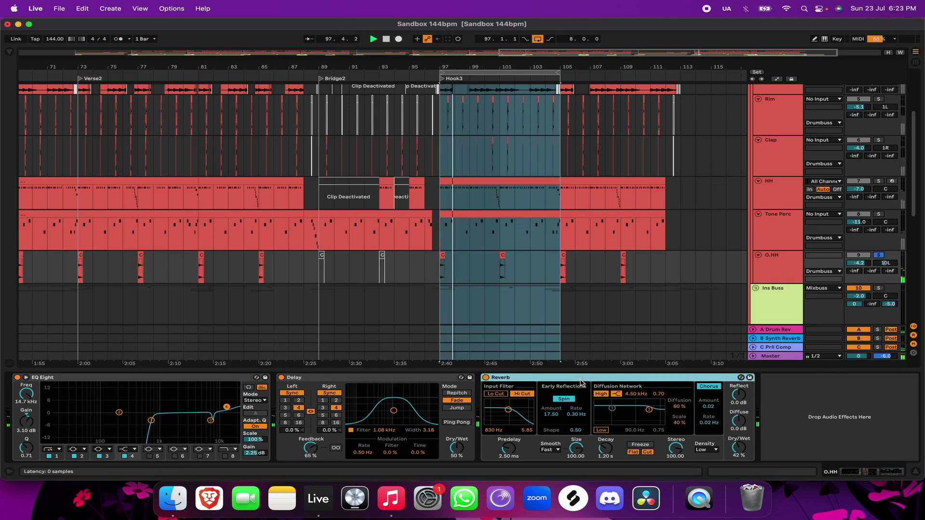
Play the soloed Drumbuss group through Hook3 and examine its Pro-Q 3 equalizer curve
{"action": "scroll", "coordinate": [762, 221], "scroll_direction": "up", "scroll_amount": 5}
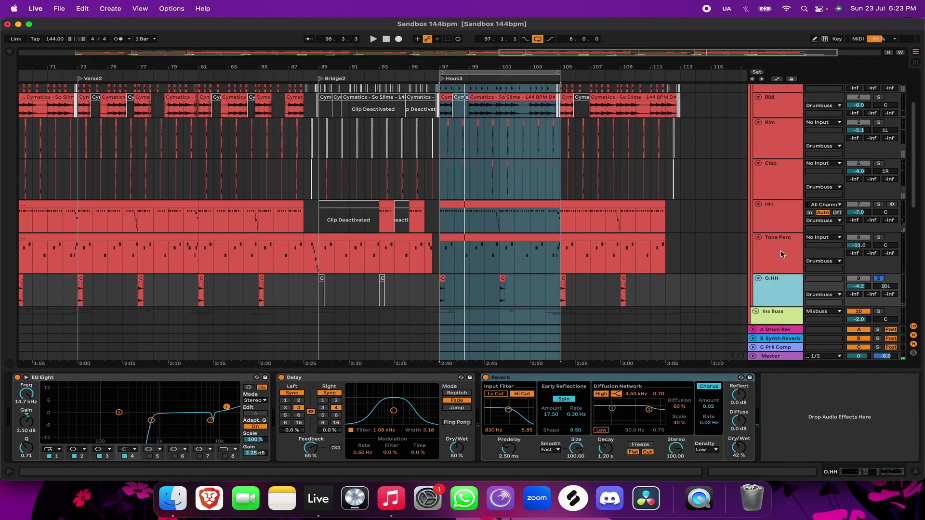
{"action": "left_click", "coordinate": [776, 120]}
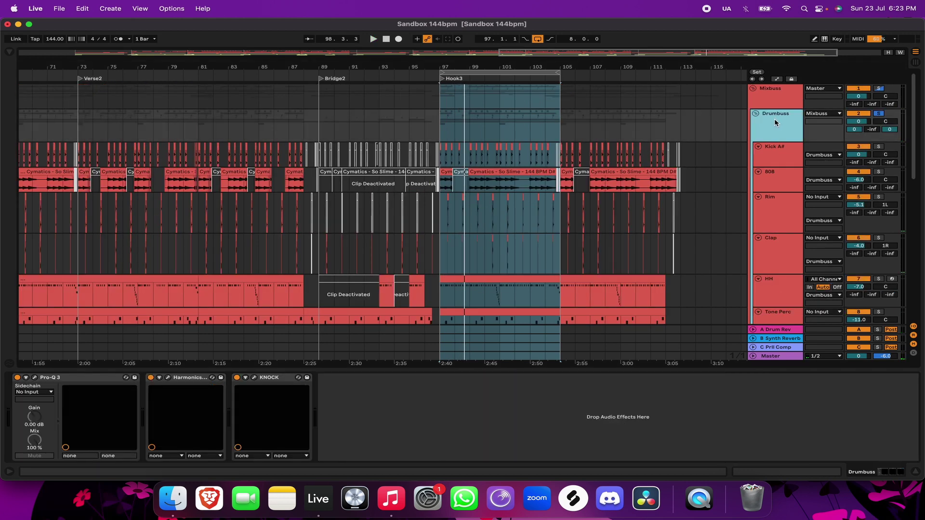
{"action": "key", "text": "space"}
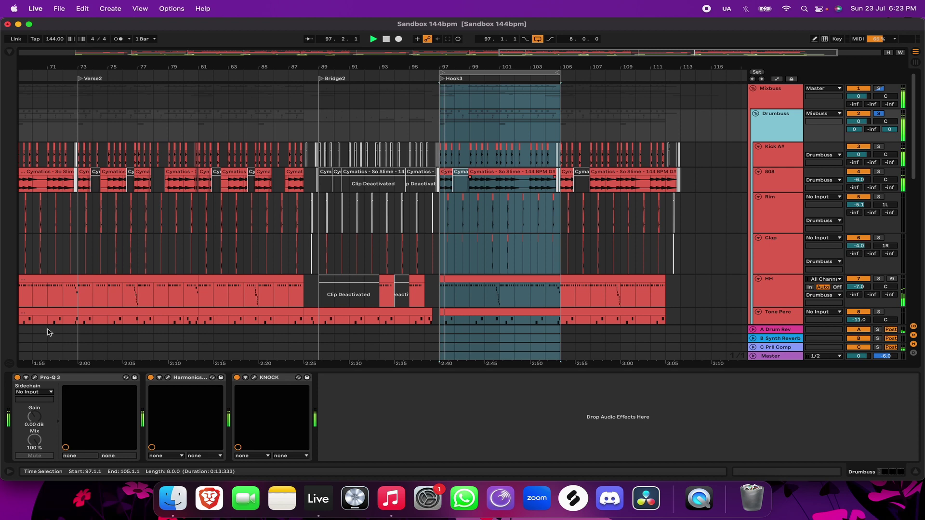
{"action": "left_click", "coordinate": [34, 377]}
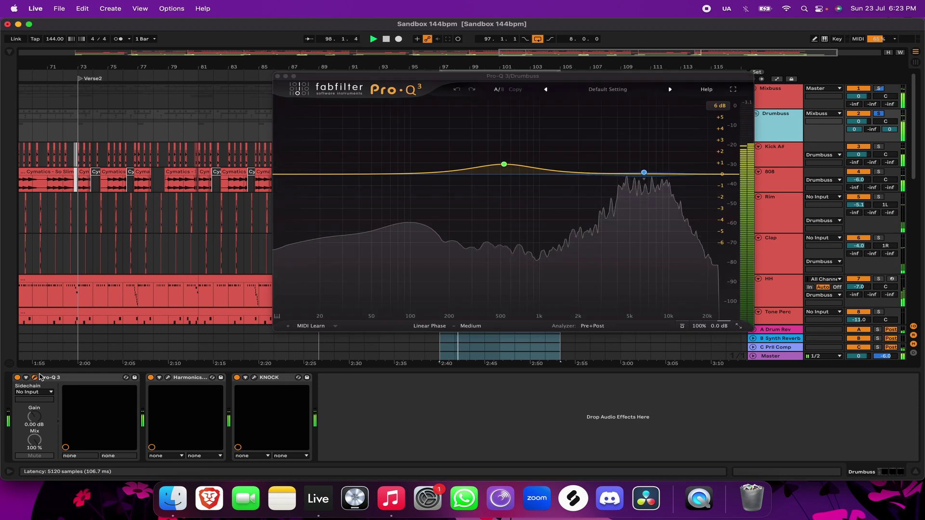
{"action": "left_click", "coordinate": [467, 246]}
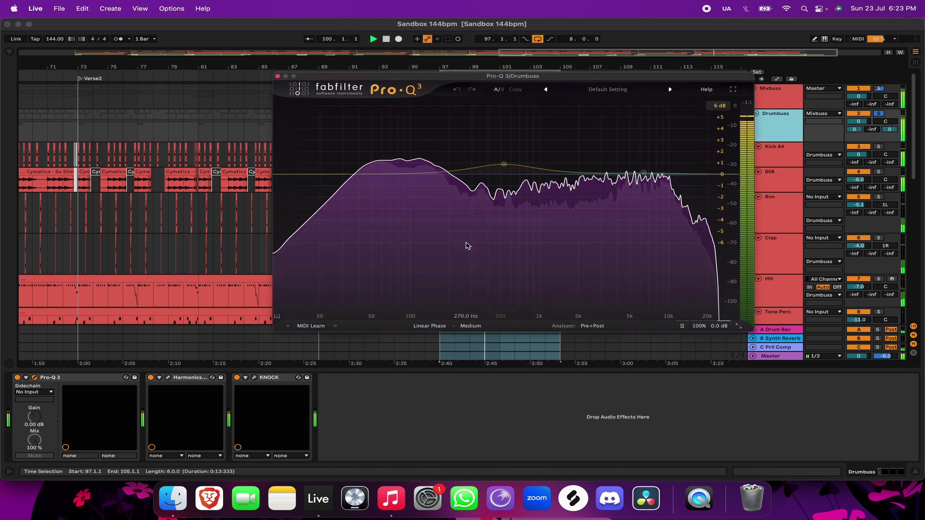
{"action": "left_click", "coordinate": [277, 77]}
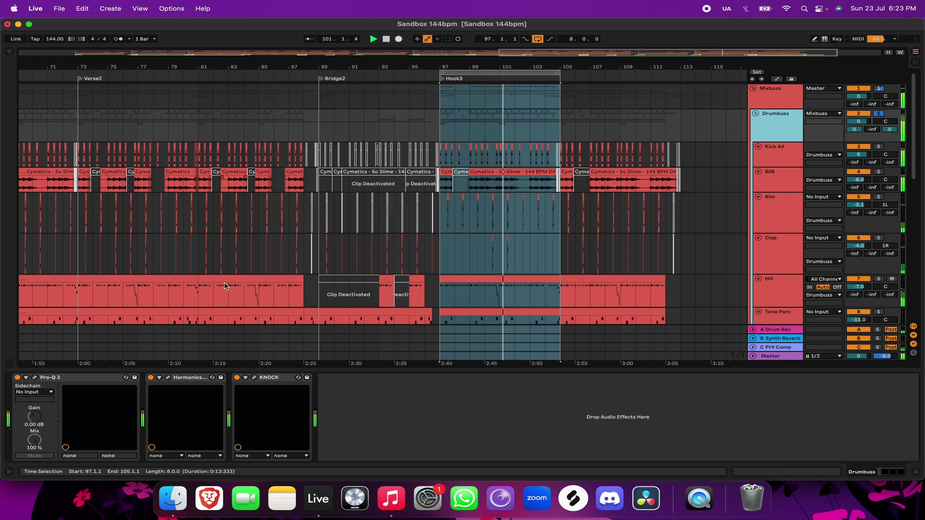
Examine the Harmonics saturation and KNOCK settings on Drumbuss, and highlight its effects chain
{"action": "left_click", "coordinate": [168, 378]}
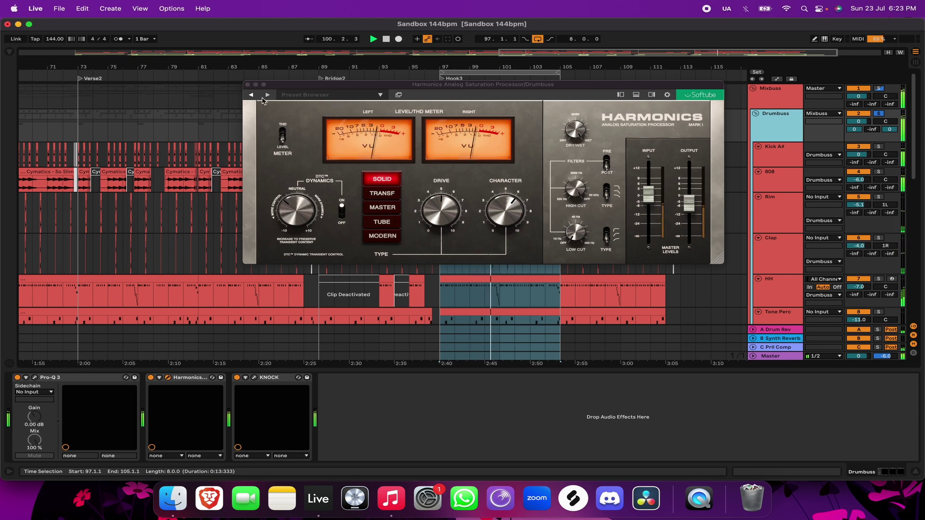
{"action": "left_click", "coordinate": [247, 85]}
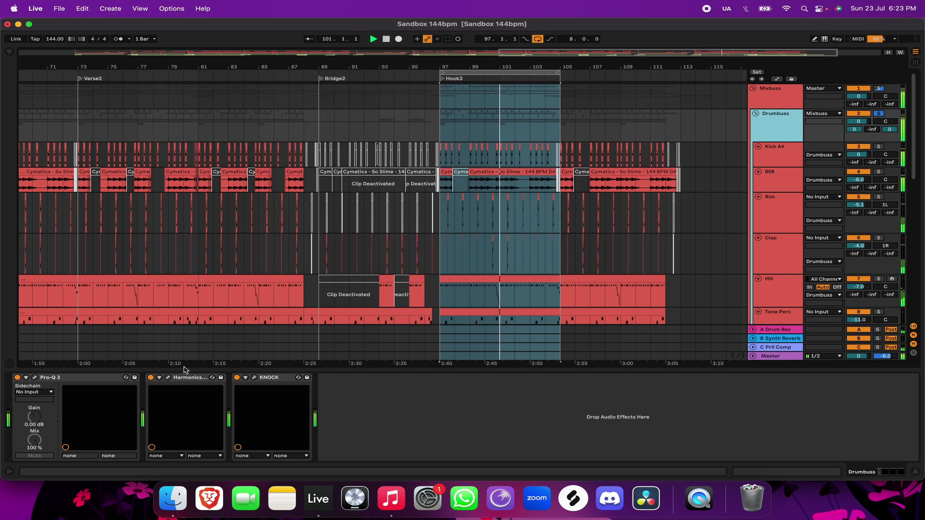
{"action": "left_click", "coordinate": [254, 378]}
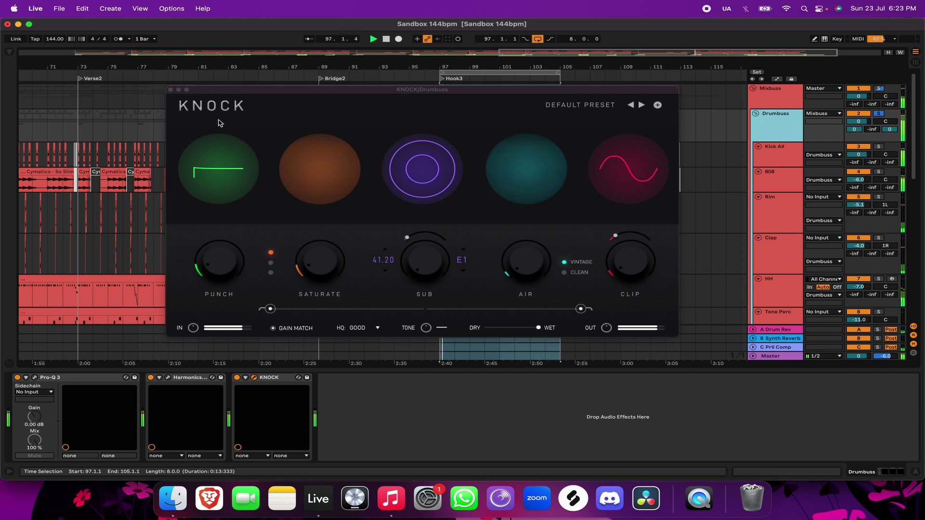
{"action": "left_click", "coordinate": [170, 90]}
{"action": "left_click", "coordinate": [270, 383]}
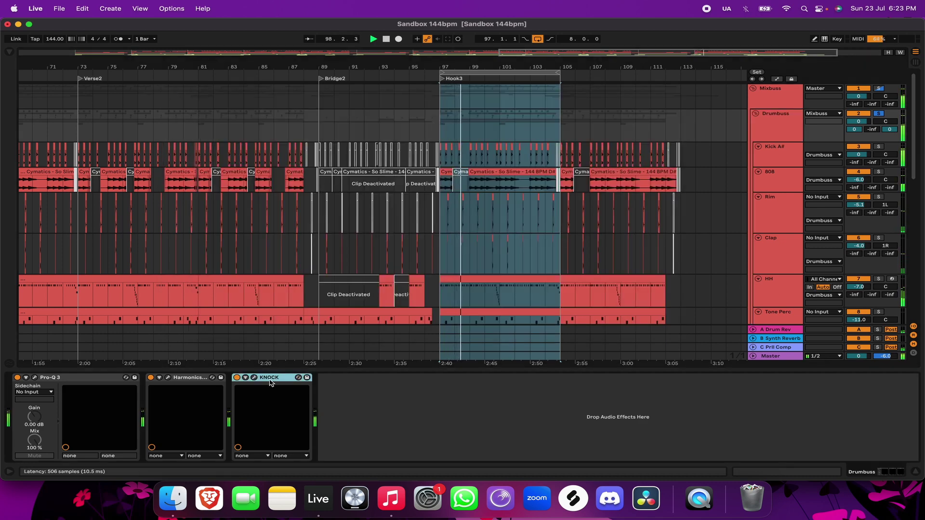
{"action": "key", "text": "super+a"}
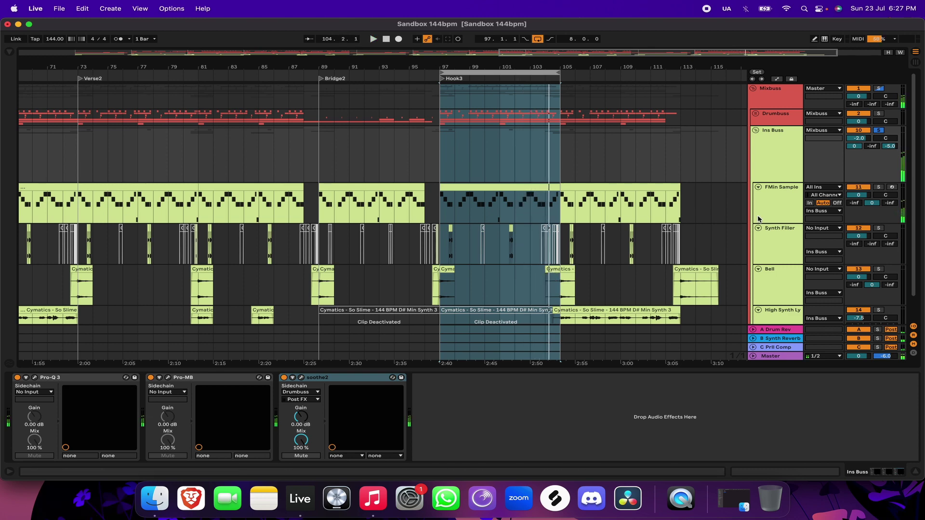
Play the FMin Sample Chops track soloed and examine its Decapitator saturation settings
{"action": "left_click", "coordinate": [781, 204]}
{"action": "key", "text": "space"}
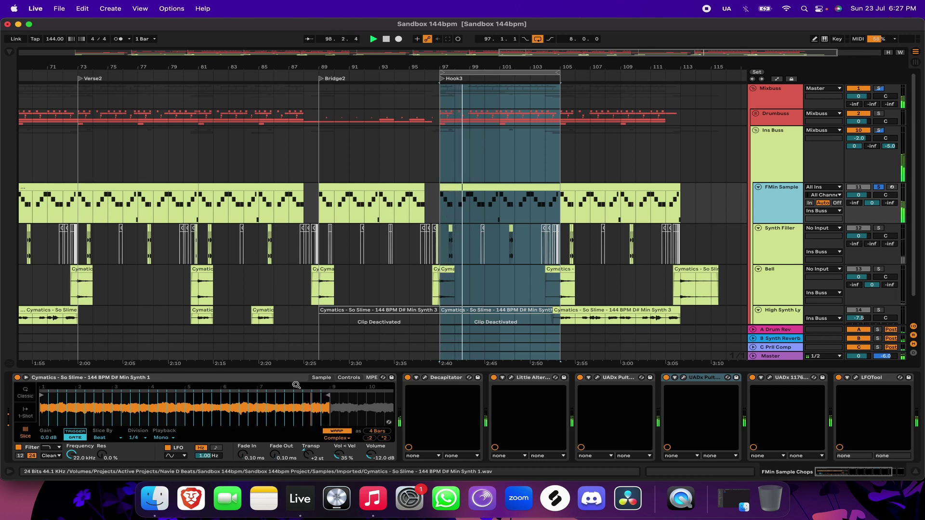
{"action": "left_click", "coordinate": [427, 377]}
{"action": "left_click", "coordinate": [426, 378]}
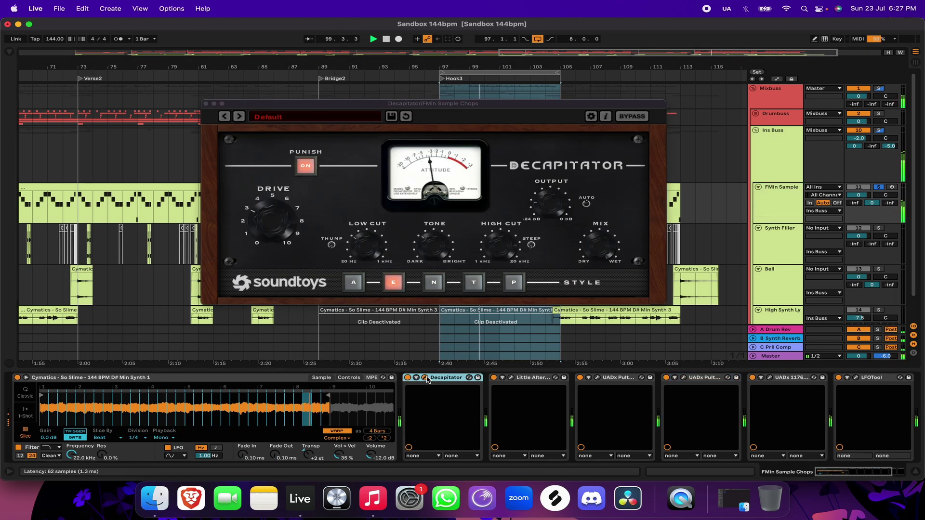
{"action": "left_click", "coordinate": [206, 104]}
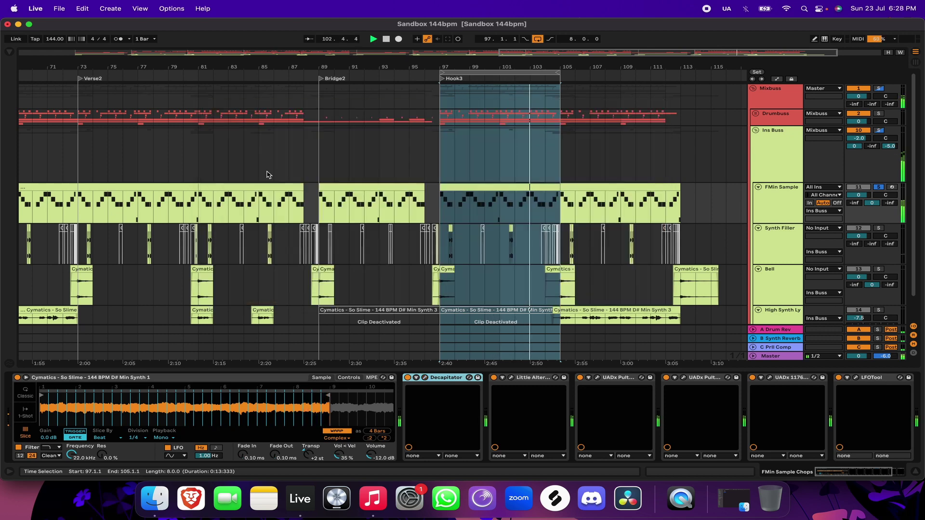
Examine the pitch, formant and mode settings of the first Little AlterBoy on FMin Sample Chops
{"action": "left_click", "coordinate": [511, 379]}
{"action": "left_click_drag", "start_coordinate": [358, 306], "coordinate": [367, 211]}
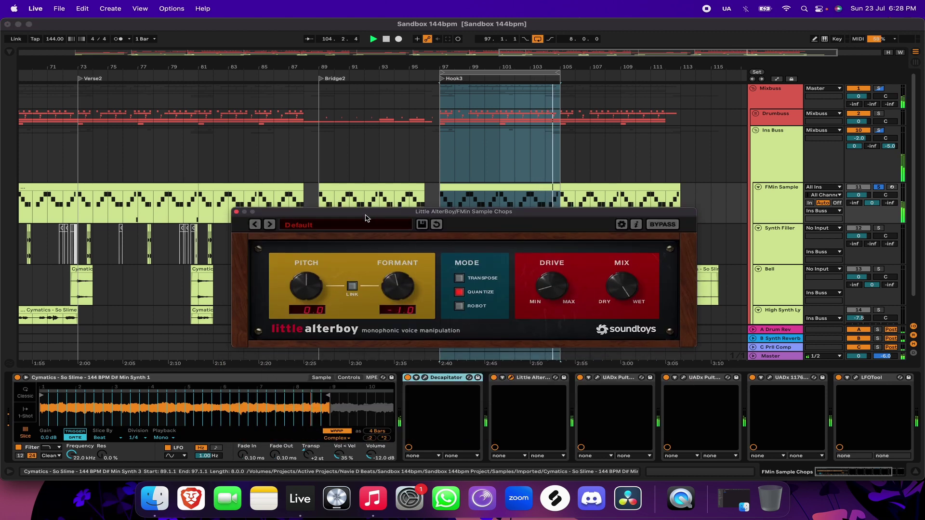
{"action": "left_click", "coordinate": [237, 211]}
Examine the Pultec MEQ-5 mid-range equalizer and Pultec HLF-3C filter settings on FMin Sample Chops
{"action": "left_click", "coordinate": [598, 377]}
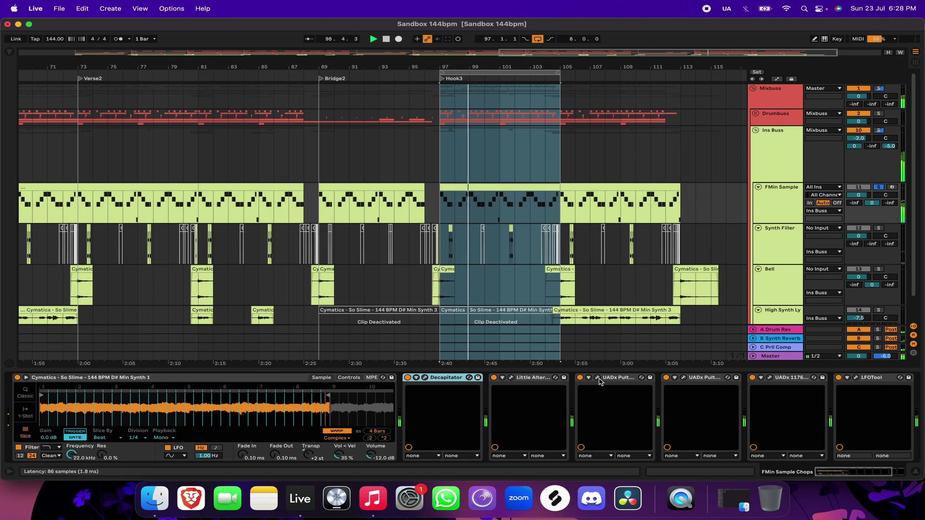
{"action": "left_click_drag", "start_coordinate": [475, 116], "coordinate": [535, 114]}
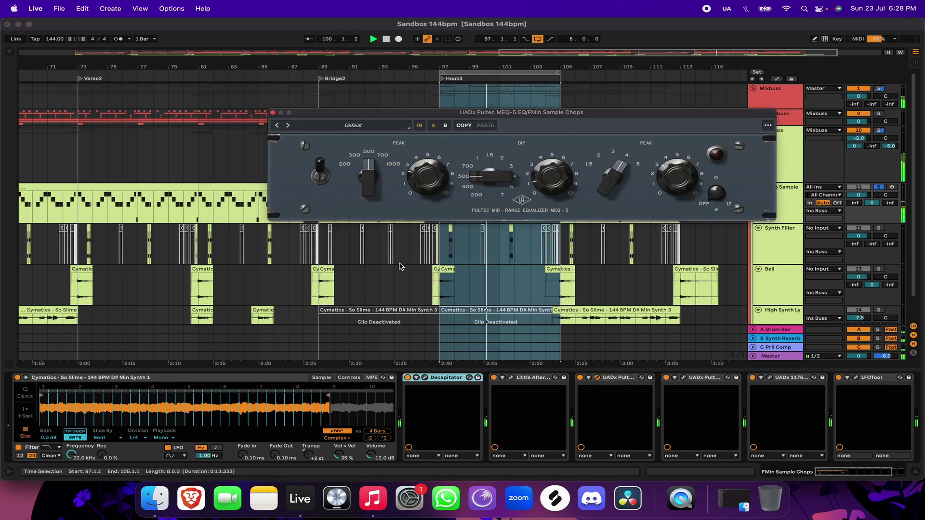
{"action": "left_click", "coordinate": [273, 113]}
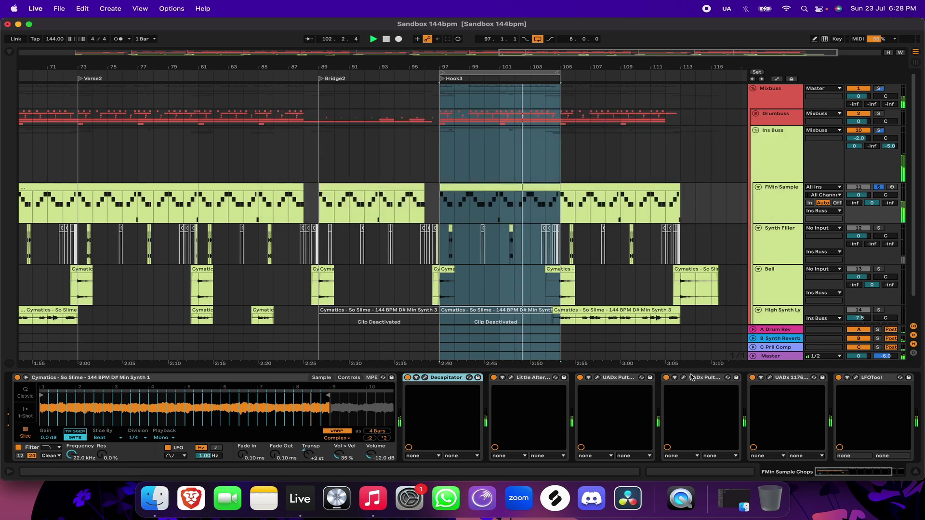
{"action": "left_click", "coordinate": [684, 378]}
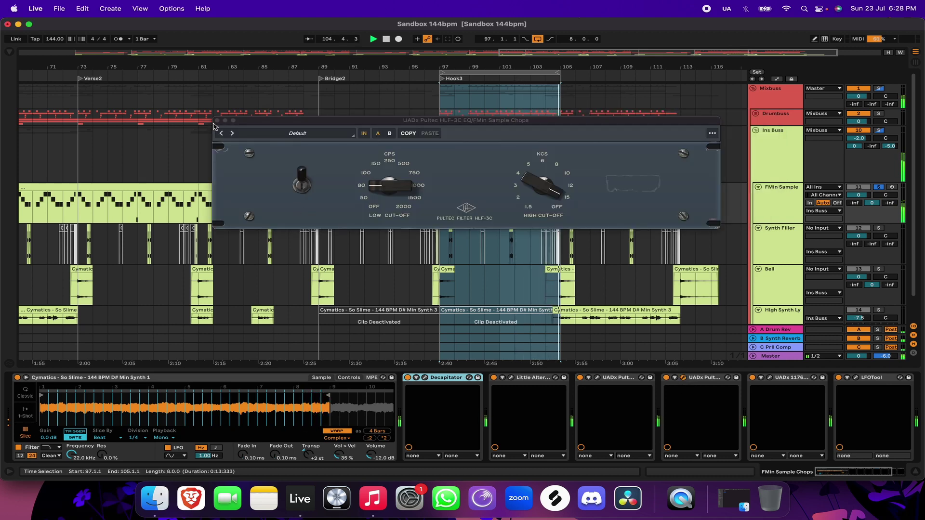
{"action": "left_click", "coordinate": [216, 120]}
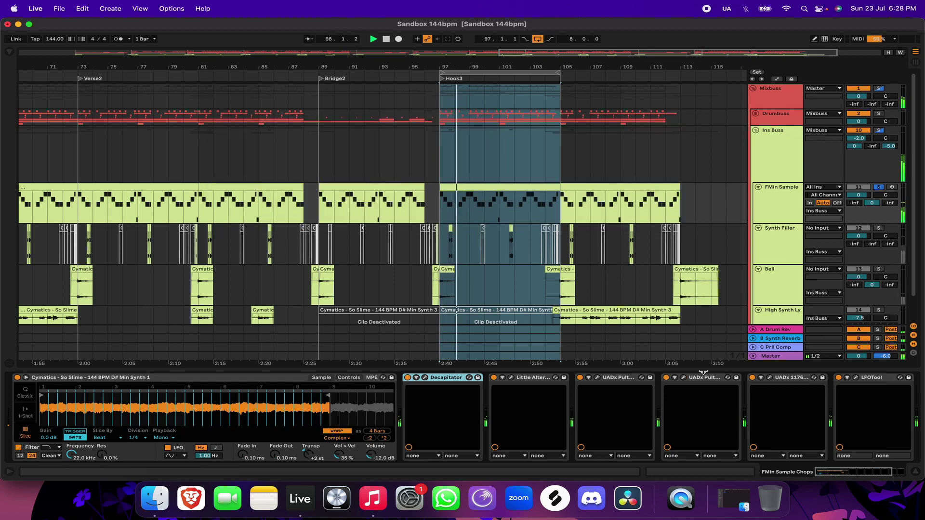
Examine the UADx 1176 compressor settings and the LFOTool volume-shaping curve on FMin Sample Chops
{"action": "left_click", "coordinate": [769, 377]}
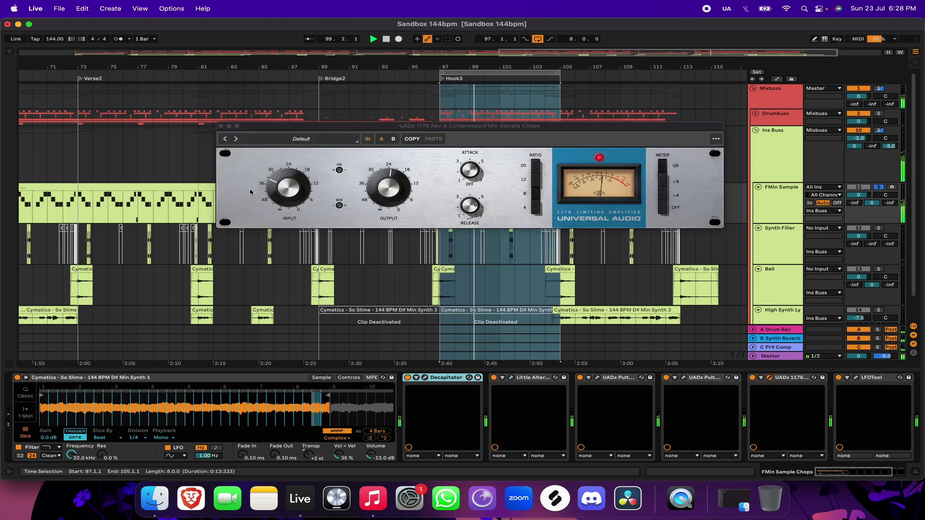
{"action": "left_click", "coordinate": [221, 127]}
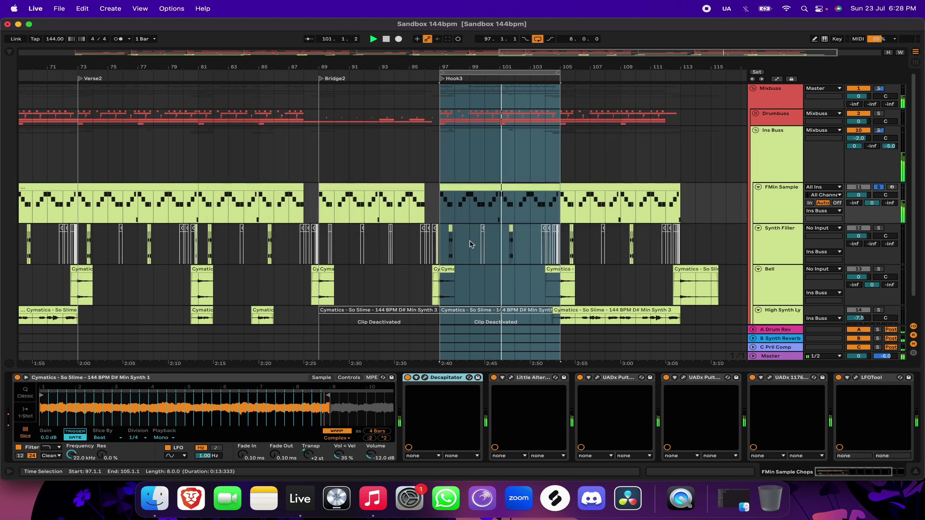
{"action": "left_click", "coordinate": [856, 378]}
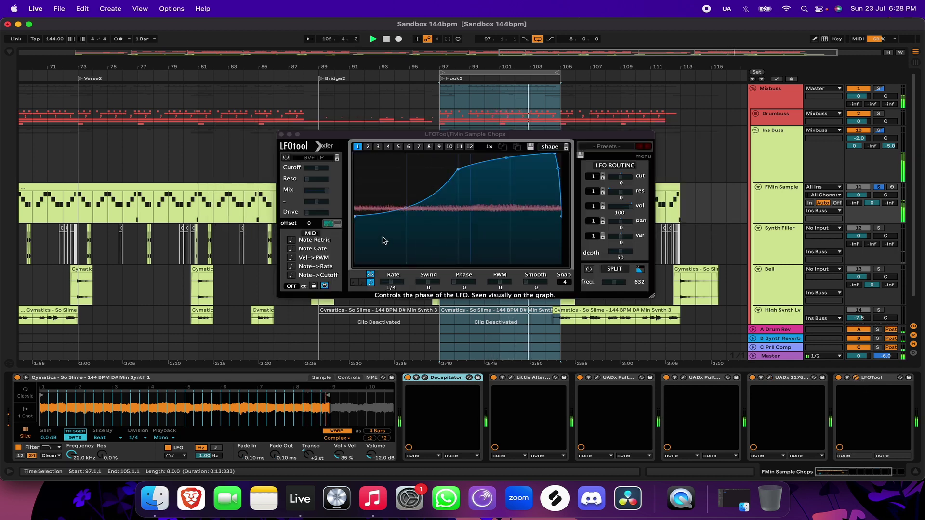
{"action": "left_click", "coordinate": [281, 135]}
Examine the deactivated second Little AlterBoy at the end of the FMin Sample Chops effects chain
{"action": "left_click", "coordinate": [841, 474]}
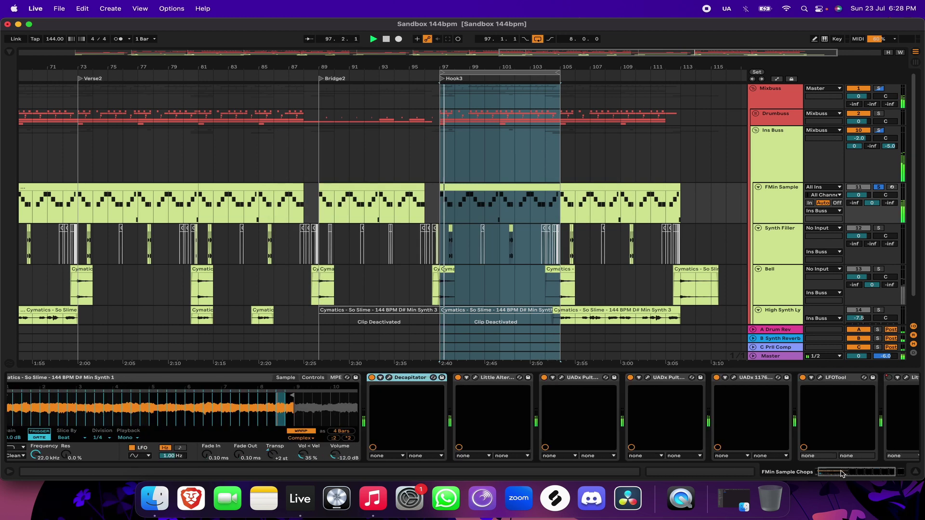
{"action": "left_click_drag", "start_coordinate": [841, 474], "coordinate": [855, 475]}
{"action": "left_click", "coordinate": [829, 378]}
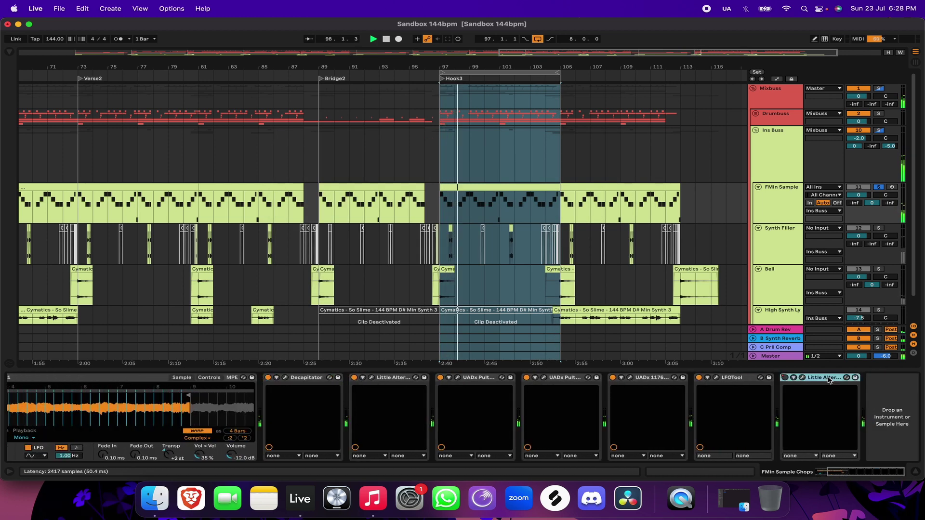
{"action": "left_click", "coordinate": [802, 379]}
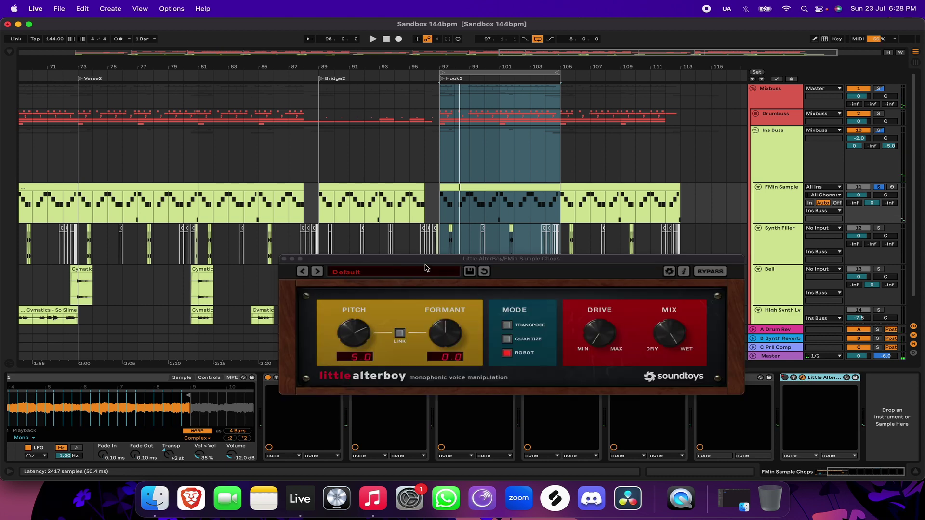
{"action": "left_click_drag", "start_coordinate": [424, 260], "coordinate": [338, 260]}
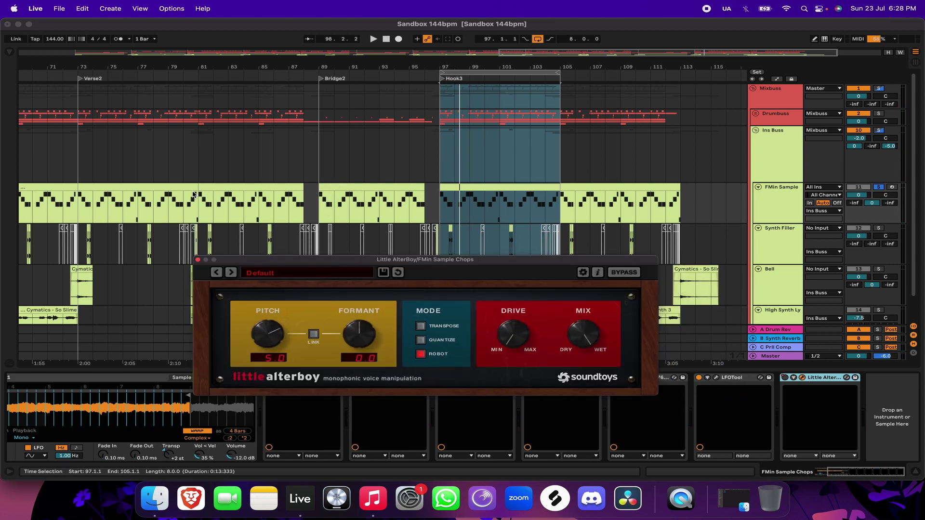
Select bars 73 to 81 of FMin Sample Chops at Verse2 and show its Little AlterBoy Pitch automation
{"action": "left_click", "coordinate": [129, 186]}
{"action": "scroll", "coordinate": [77, 223], "scroll_direction": "up", "scroll_amount": 4}
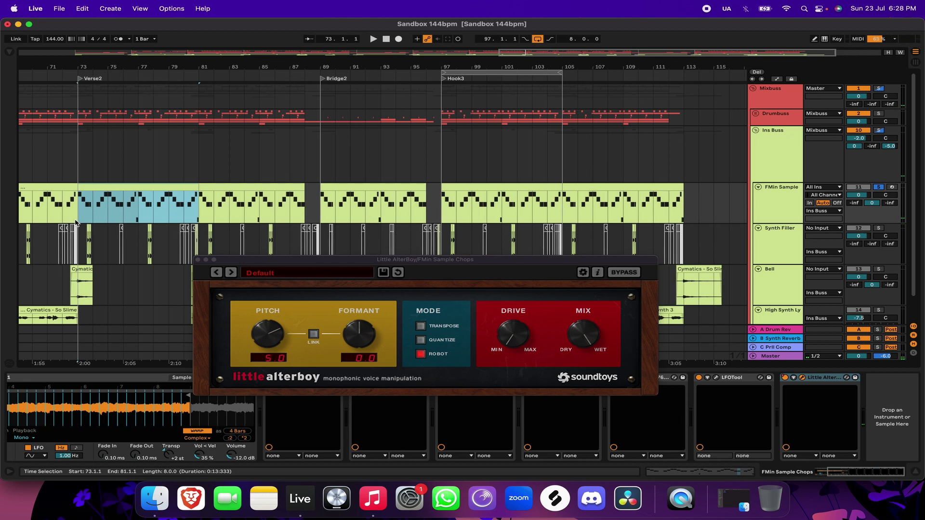
{"action": "left_click", "coordinate": [762, 207]}
{"action": "key", "text": "a"}
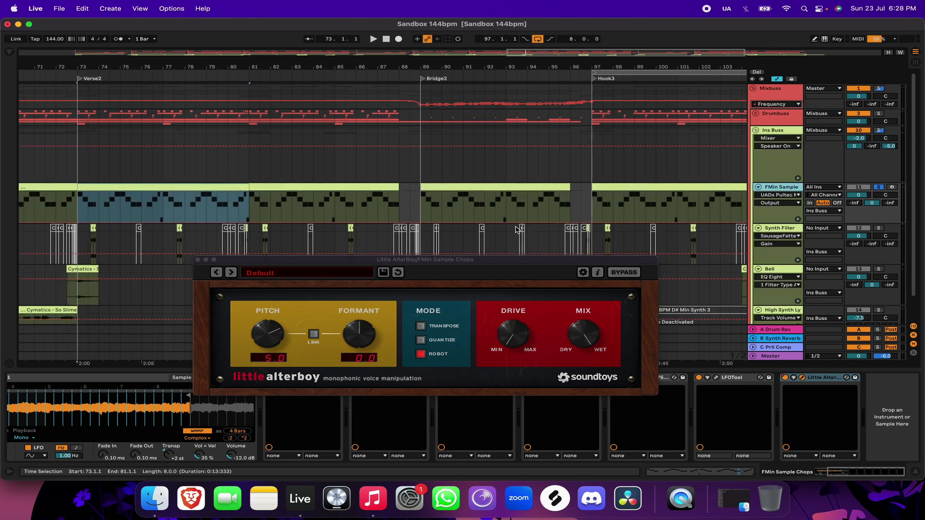
{"action": "left_click", "coordinate": [792, 203]}
{"action": "left_click", "coordinate": [784, 213]}
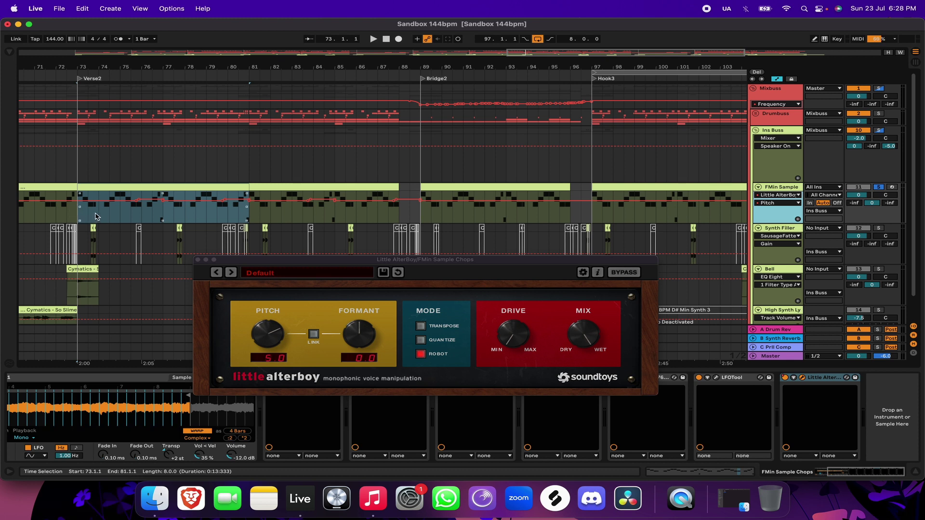
Play FMin Sample Chops from the start of Verse2 to hear the pitch automation, and close Little AlterBoy
{"action": "left_click", "coordinate": [79, 219]}
{"action": "key", "text": "space"}
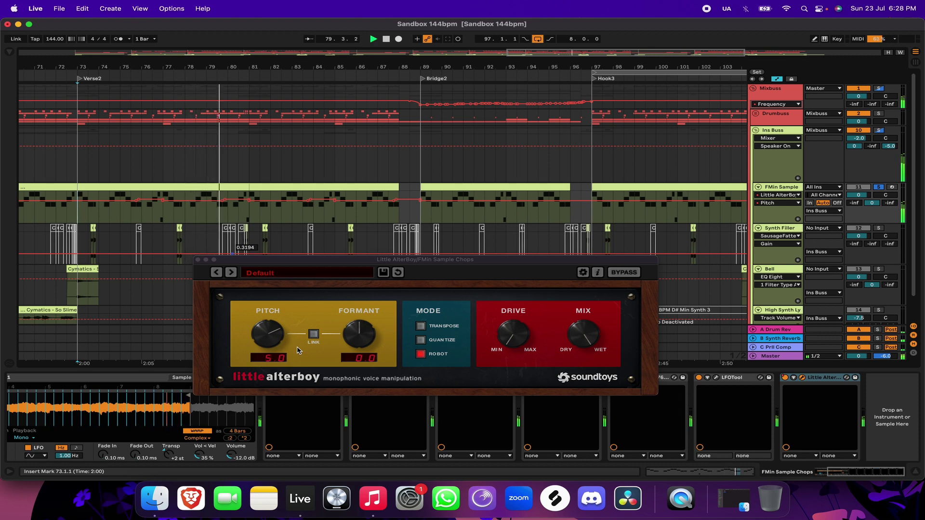
{"action": "left_click", "coordinate": [197, 260]}
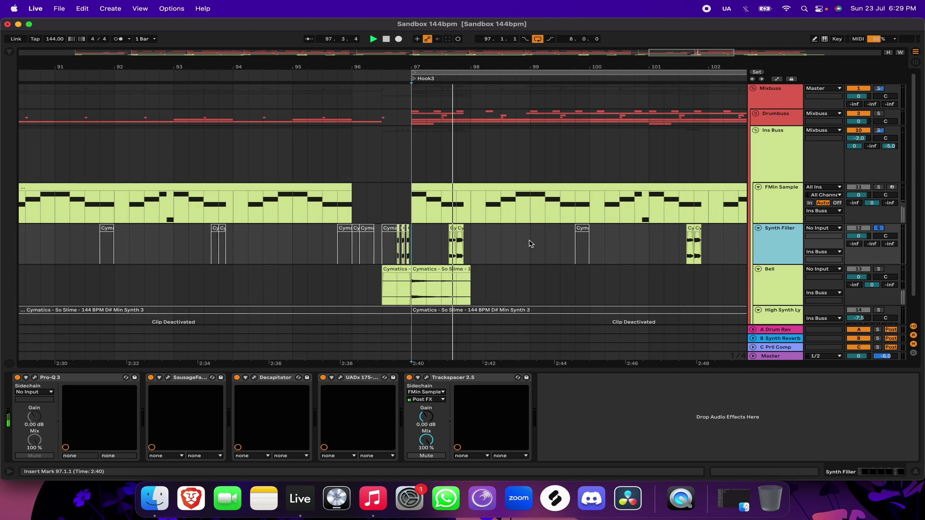
Select the soloed Synth Filler track and examine its Pro-Q 3 equalizer curve during Hook3 playback
{"action": "left_click", "coordinate": [780, 236]}
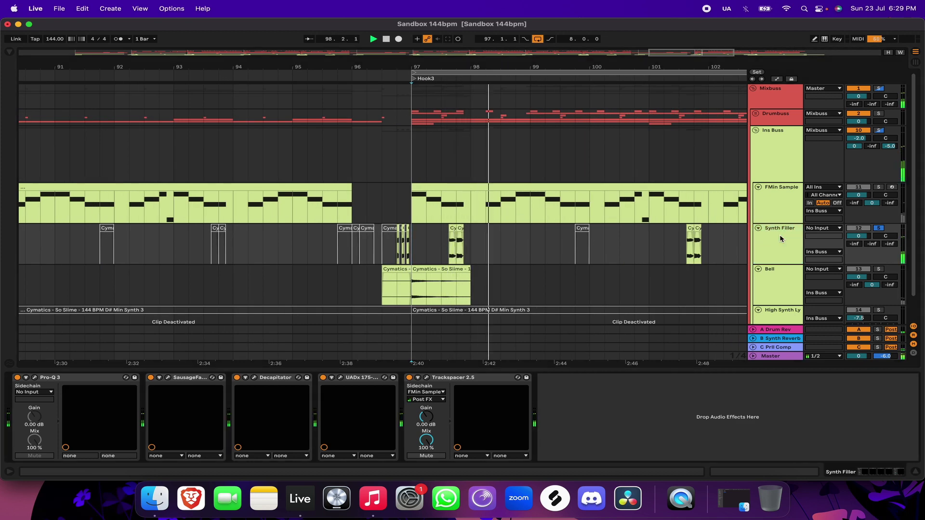
{"action": "left_click", "coordinate": [34, 378]}
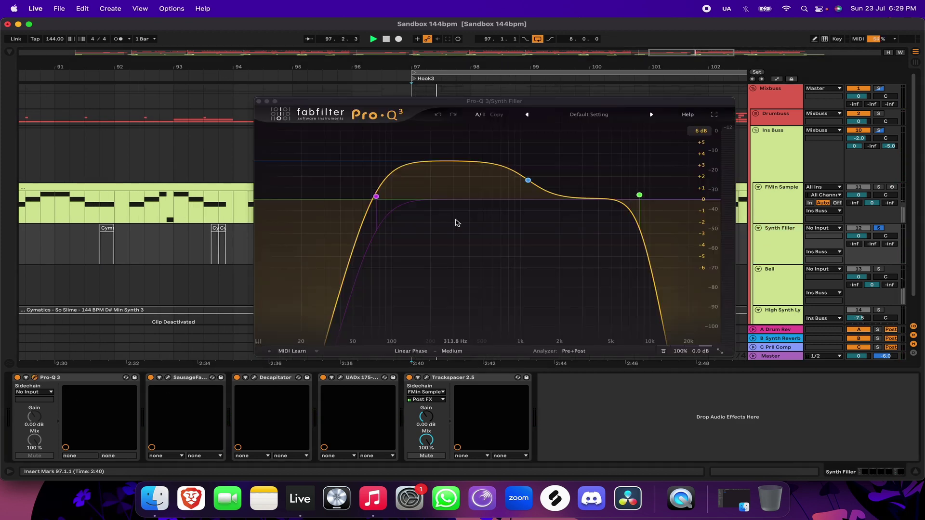
{"action": "key", "text": "space"}
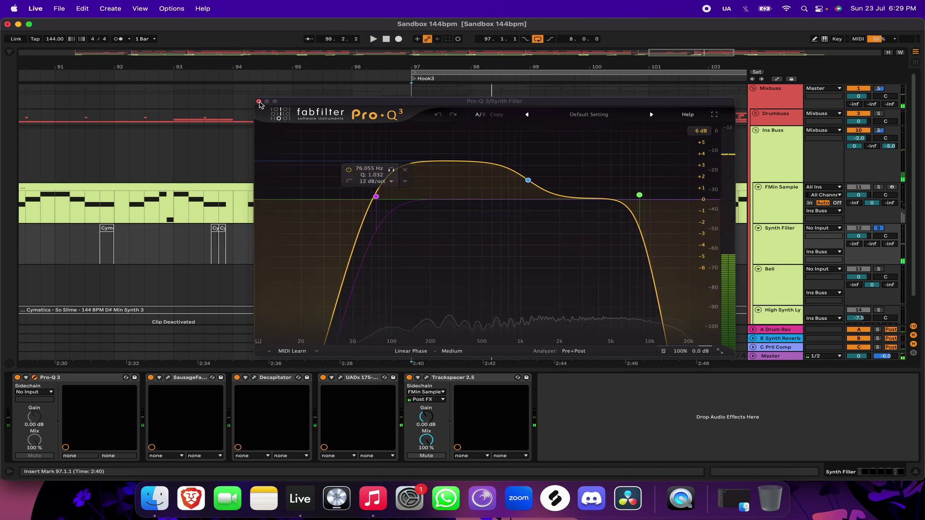
Close Pro-Q 3, examine the gain setting of SausageFattener on Synth Filler during Hook3 playback, and close the plug-in
{"action": "left_click", "coordinate": [259, 102]}
{"action": "left_click", "coordinate": [168, 379]}
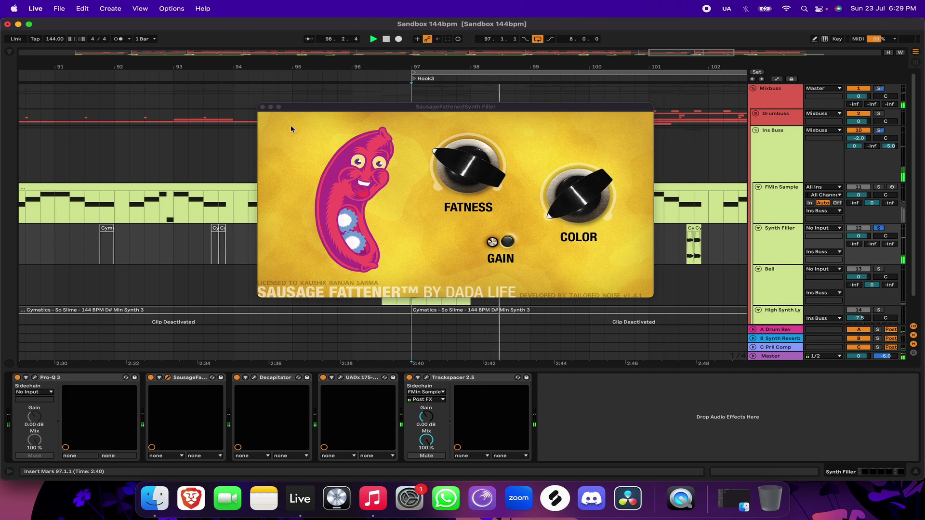
{"action": "left_click", "coordinate": [494, 244]}
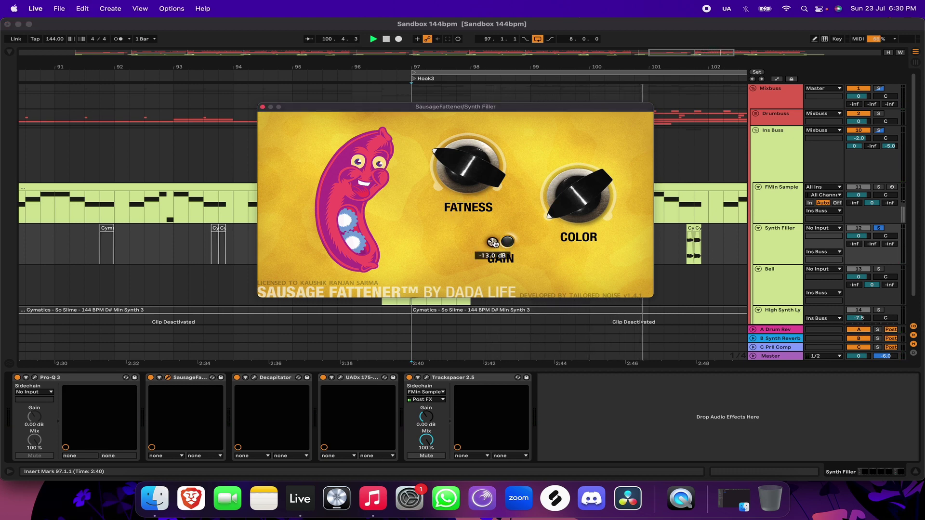
{"action": "key", "text": "space"}
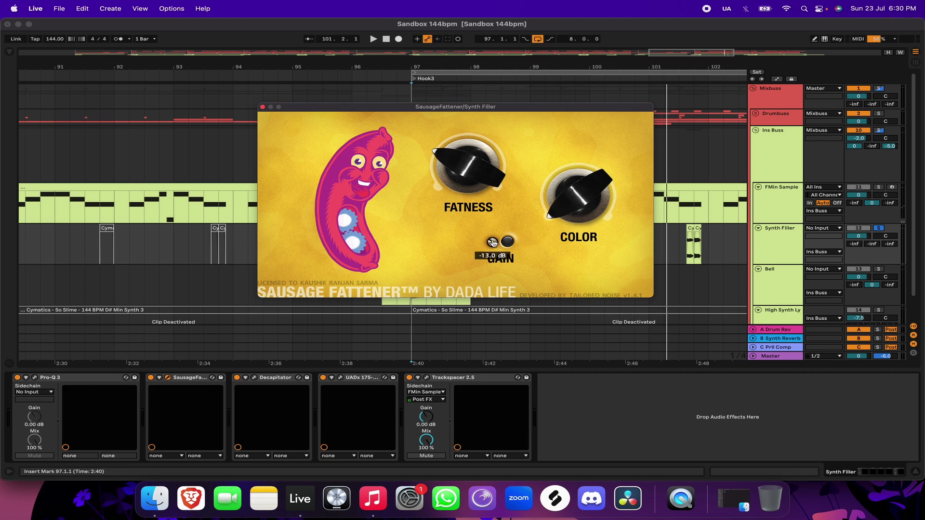
{"action": "left_click", "coordinate": [263, 106]}
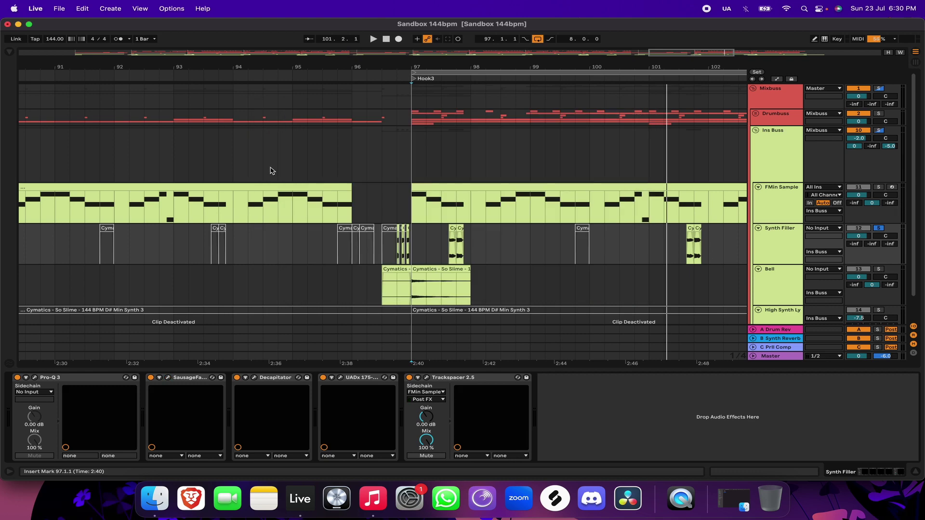
Examine Decapitator and the UADx 175-B Compressor on Synth Filler during Hook3 playback, closing each plug-in
{"action": "left_click", "coordinate": [255, 378]}
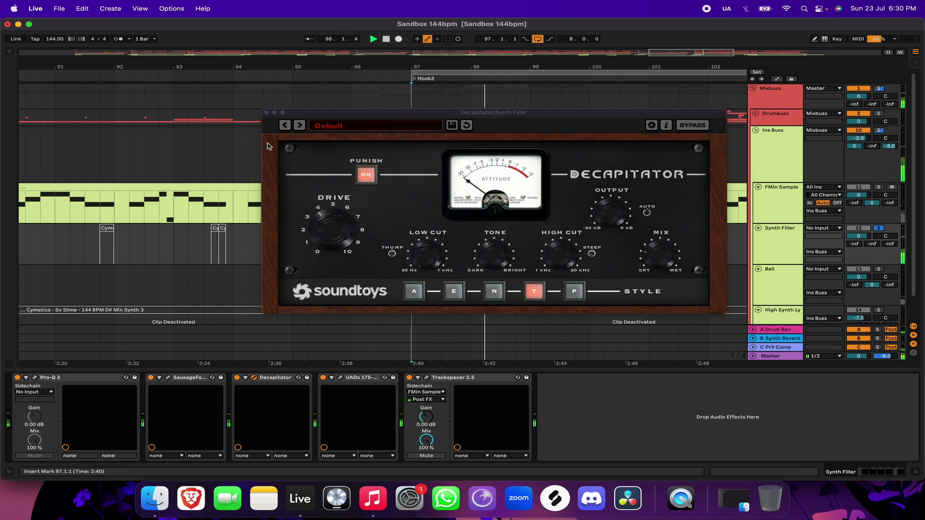
{"action": "left_click", "coordinate": [267, 112]}
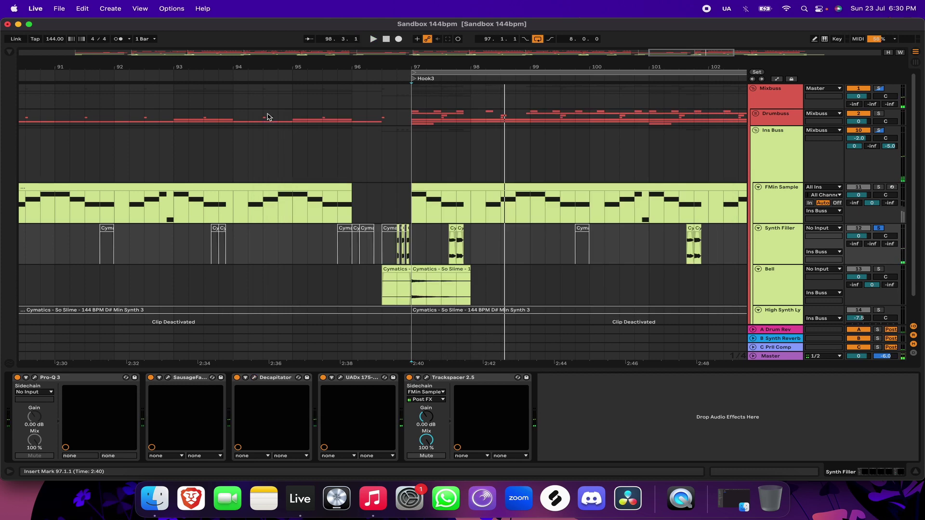
{"action": "left_click", "coordinate": [341, 378]}
{"action": "key", "text": "space"}
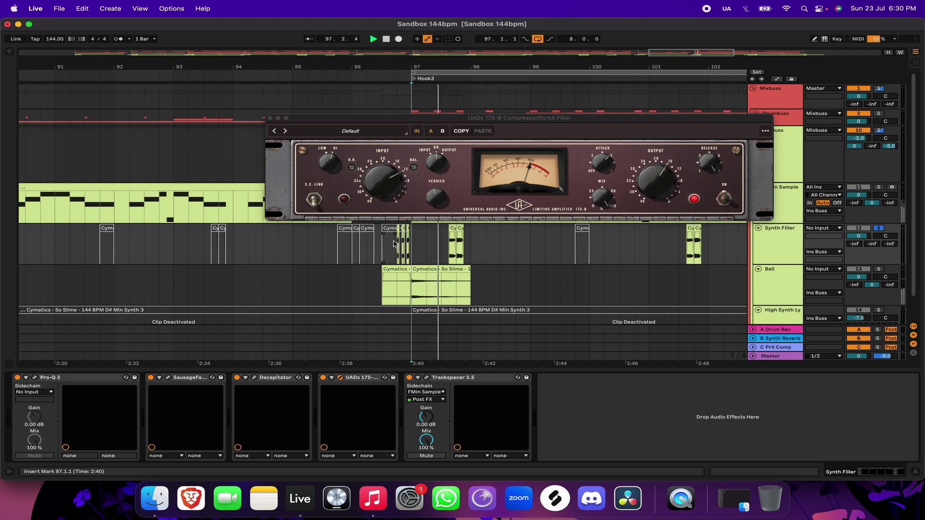
{"action": "left_click", "coordinate": [270, 119]}
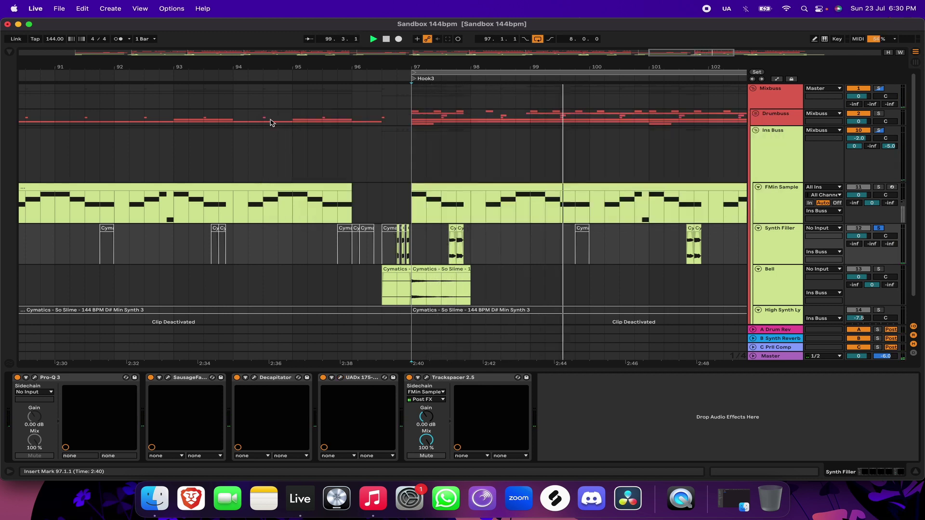
Play Synth Filler soloed together with FMin Sample Chops and examine its Trackspacer 2.5, sidechained from FMin Sample Chops
{"action": "left_click", "coordinate": [442, 378]}
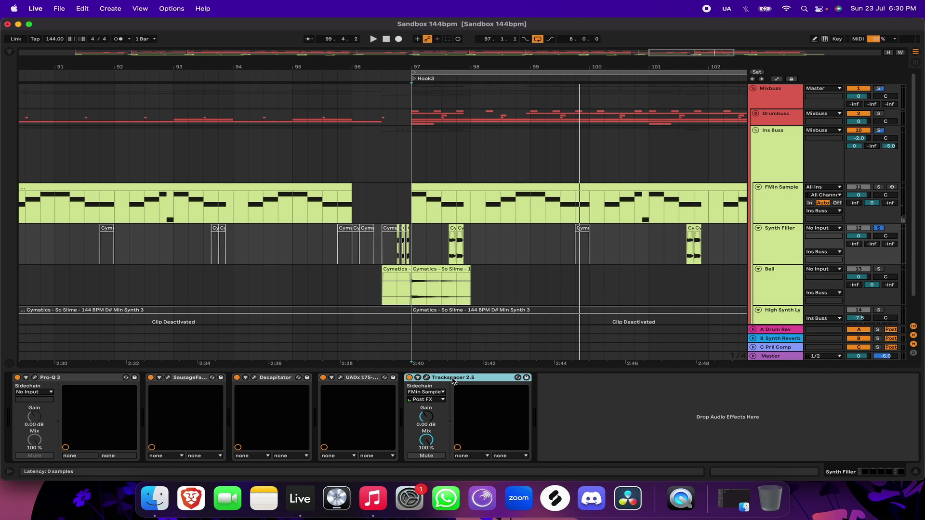
{"action": "left_click", "coordinate": [777, 205]}
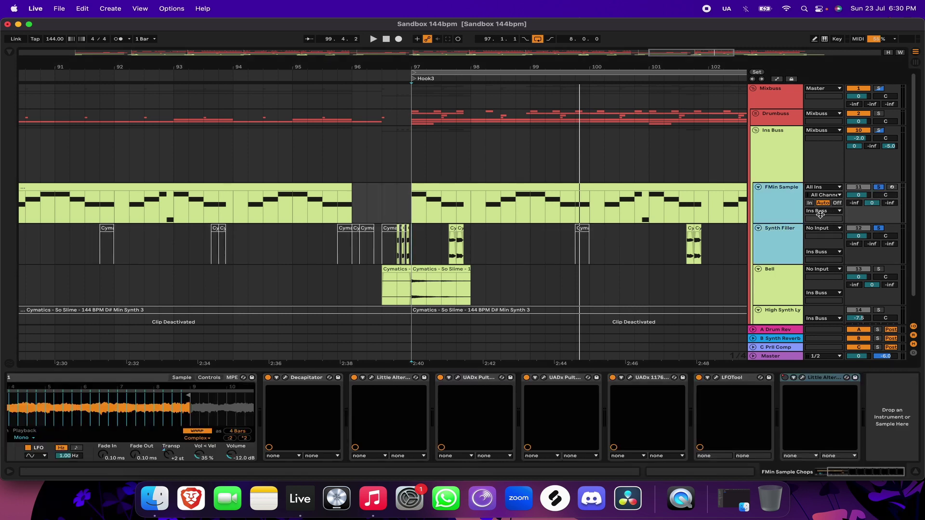
{"action": "left_click", "coordinate": [777, 251]}
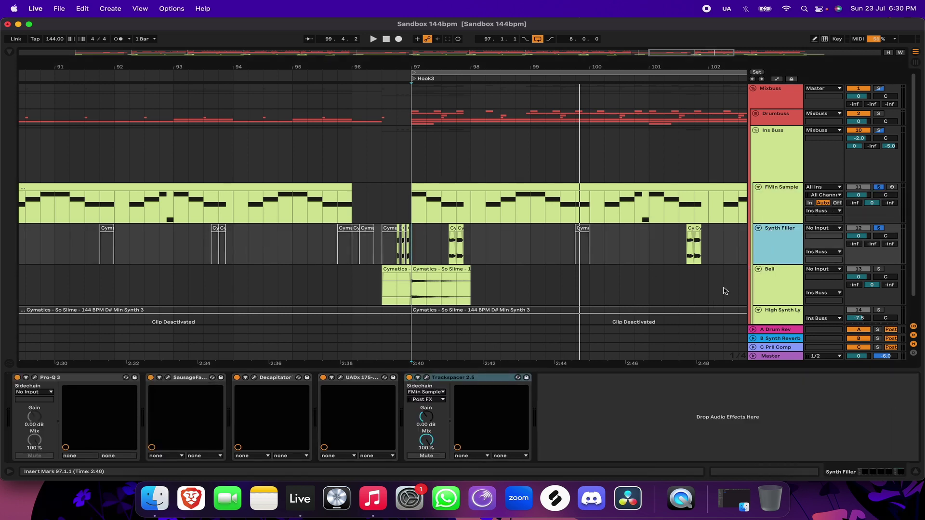
{"action": "key", "text": "space"}
{"action": "left_click", "coordinate": [427, 380]}
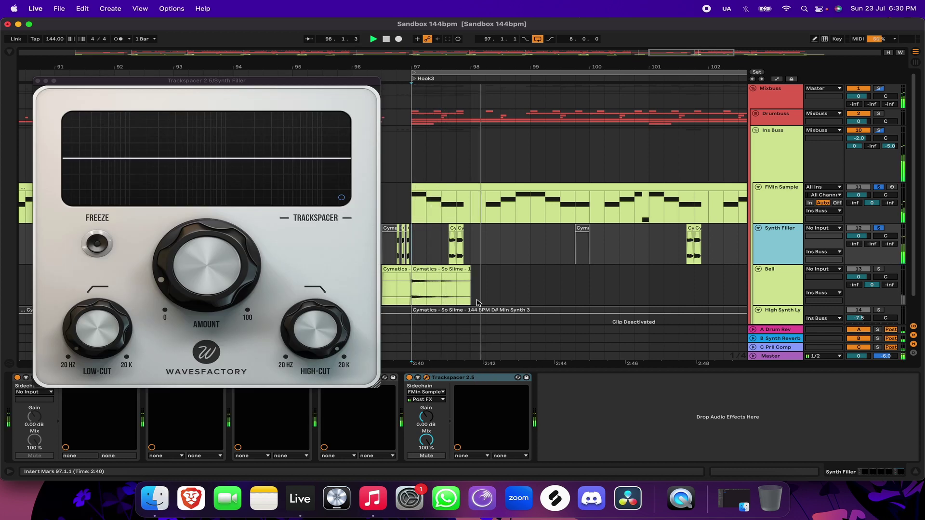
{"action": "left_click", "coordinate": [38, 81]}
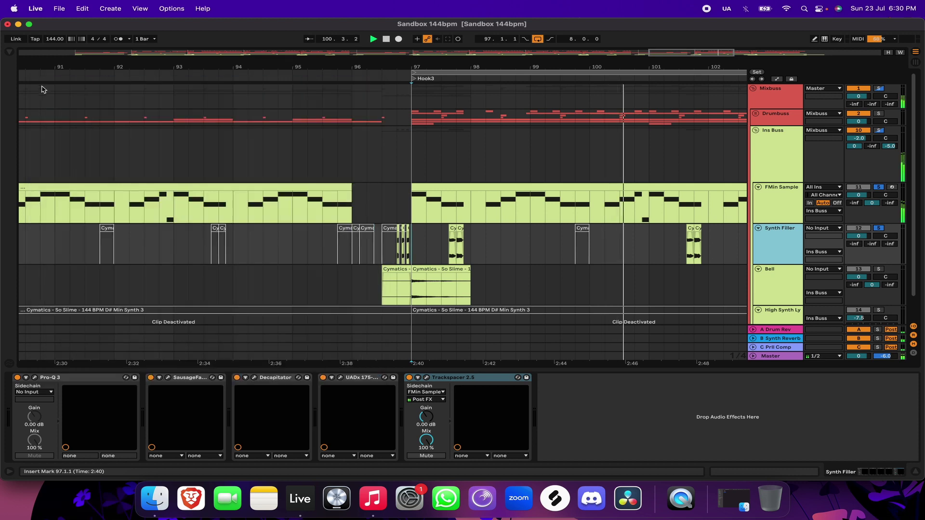
Play the soloed Bell track from its Hook3 clip and examine its EQ Eight curve in the enlarged display
{"action": "key", "text": "minus"}
{"action": "left_click", "coordinate": [754, 282]}
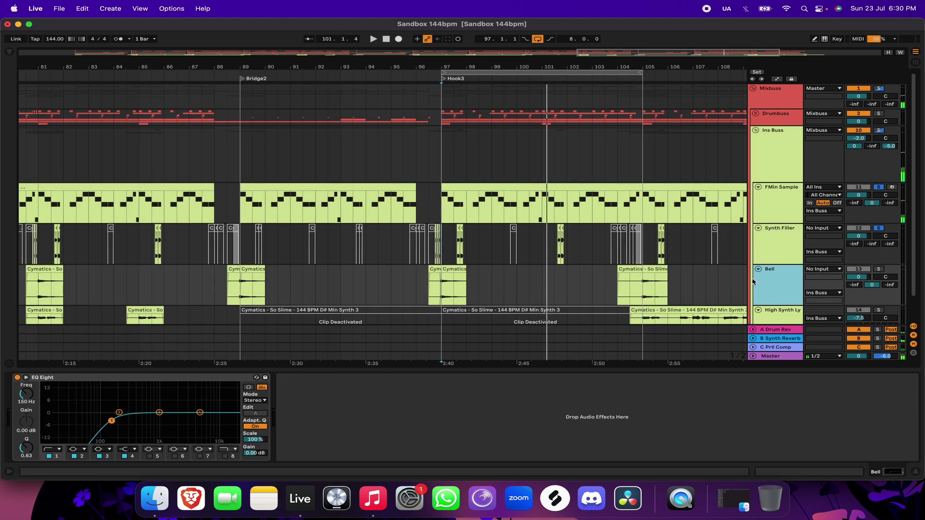
{"action": "left_click", "coordinate": [453, 288]}
{"action": "key", "text": "space"}
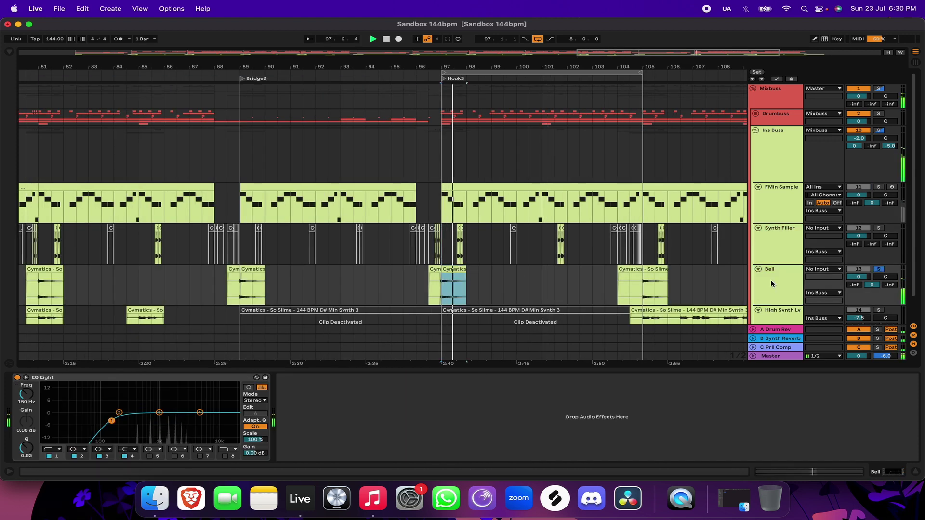
{"action": "double_click", "coordinate": [187, 407]}
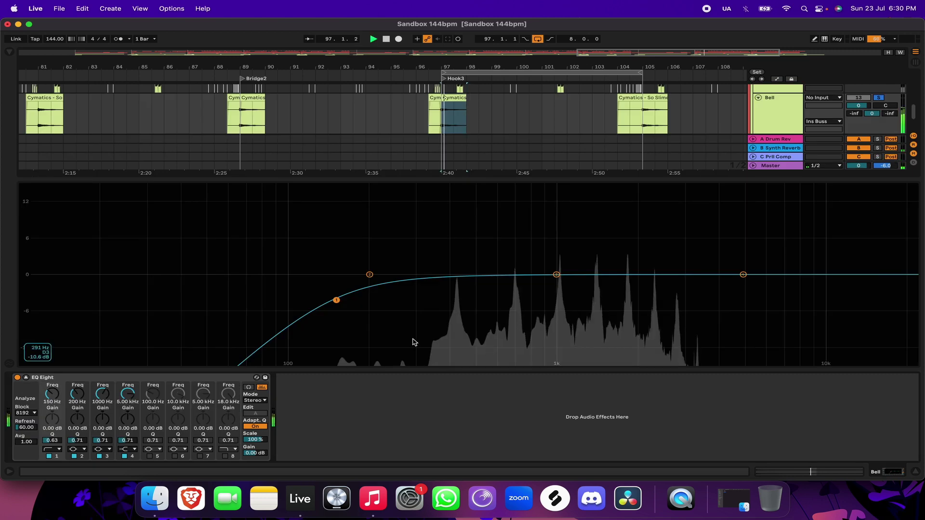
{"action": "double_click", "coordinate": [99, 245]}
{"action": "key", "text": "space"}
Loop bars 105 to 113 of the High Synth Lyr clip and play the track soloed
{"action": "left_click", "coordinate": [645, 283]}
{"action": "scroll", "coordinate": [395, 274], "scroll_direction": "down", "scroll_amount": 3}
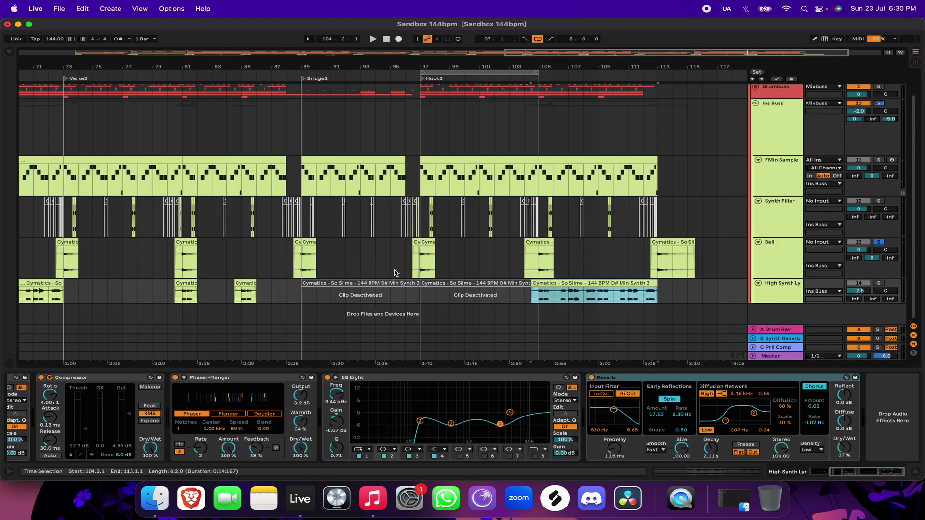
{"action": "scroll", "coordinate": [671, 299], "scroll_direction": "up", "scroll_amount": 3}
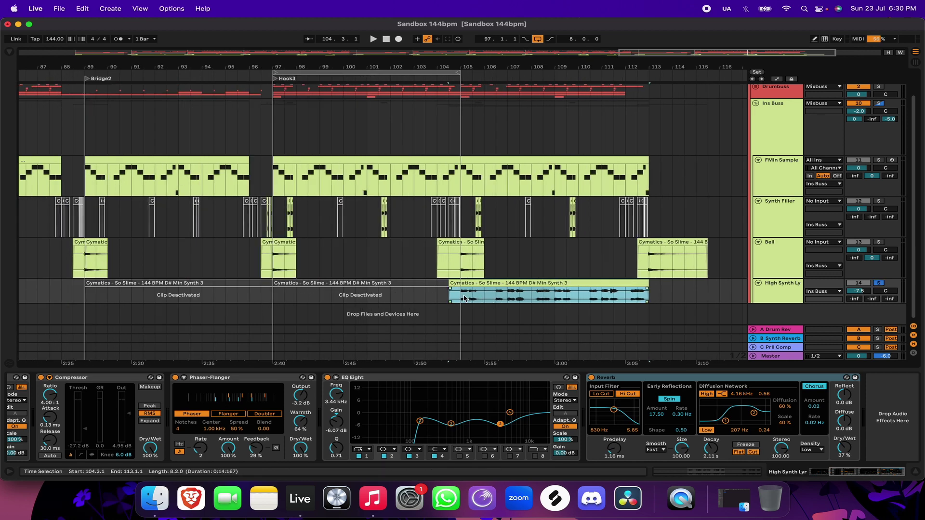
{"action": "left_click_drag", "start_coordinate": [465, 298], "coordinate": [640, 299]}
{"action": "key", "text": "super+l"}
{"action": "key", "text": "space"}
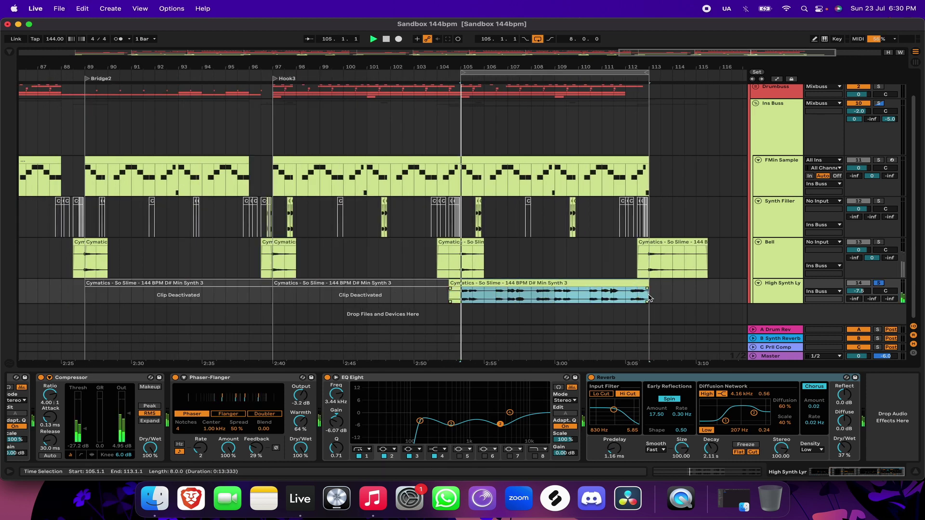
Examine the first EQ Eight curve at the start of the High Synth Lyr effects chain during looped playback
{"action": "double_click", "coordinate": [775, 292]}
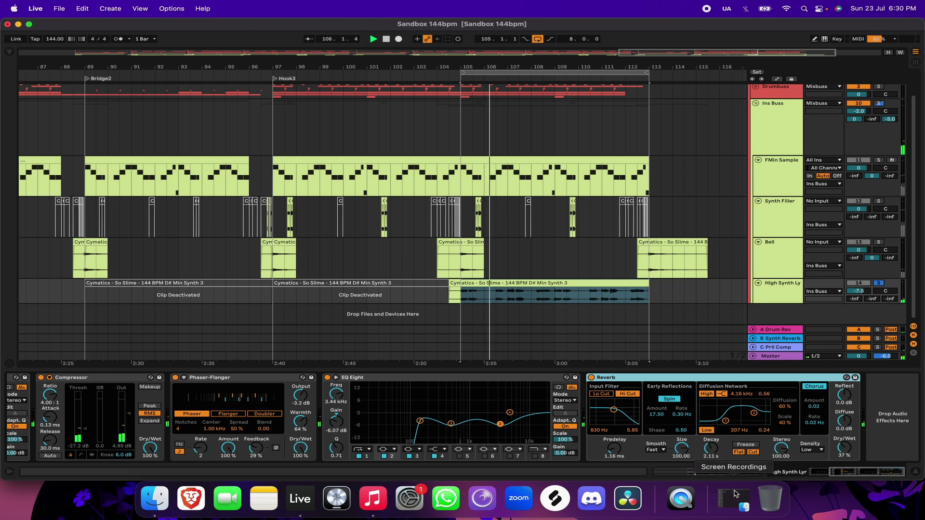
{"action": "scroll", "coordinate": [129, 393], "scroll_direction": "left", "scroll_amount": 5}
{"action": "left_click", "coordinate": [26, 378]}
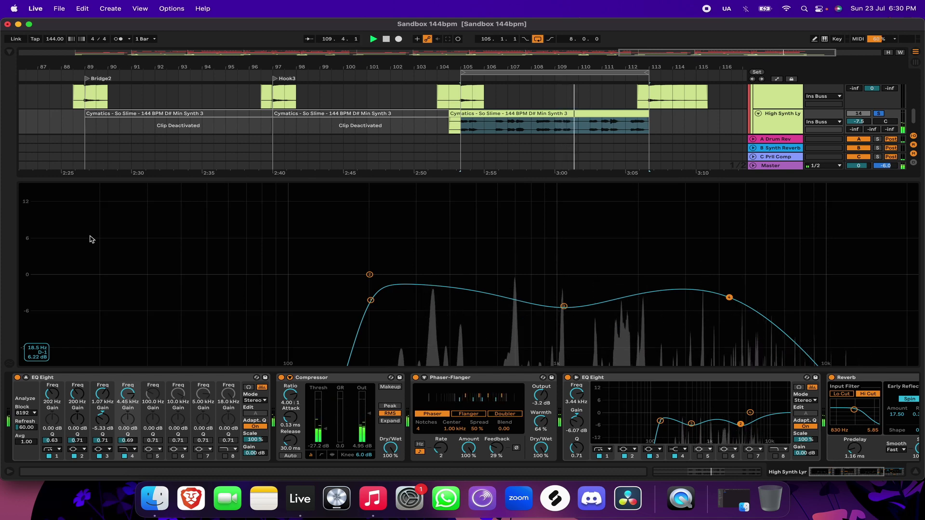
{"action": "key", "text": "Escape"}
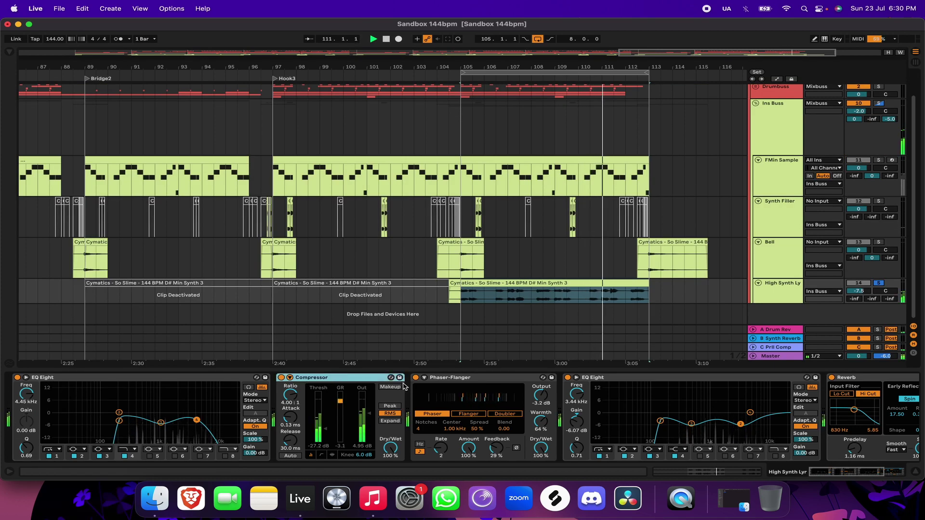
Examine the Phaser-Flanger, the second EQ Eight curve and the Reverb in the High Synth Lyr effects chain
{"action": "left_click", "coordinate": [453, 381]}
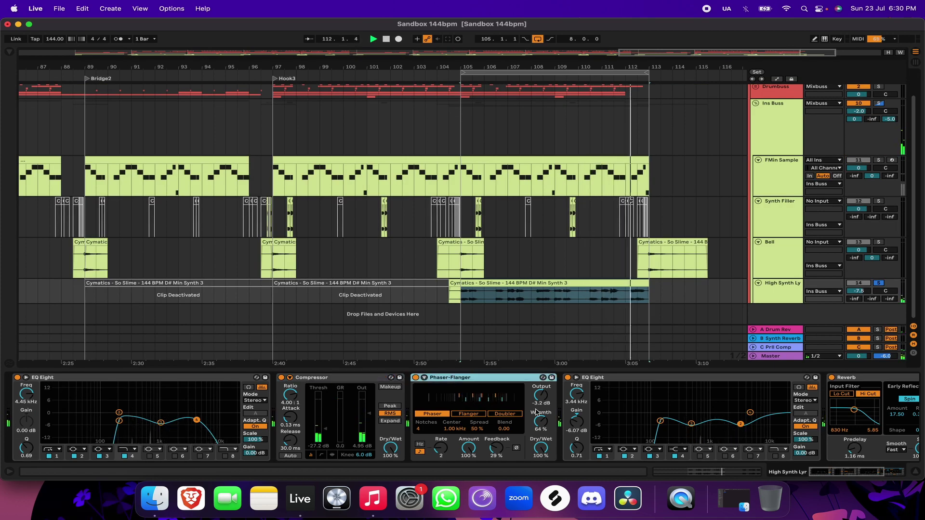
{"action": "left_click", "coordinate": [645, 383]}
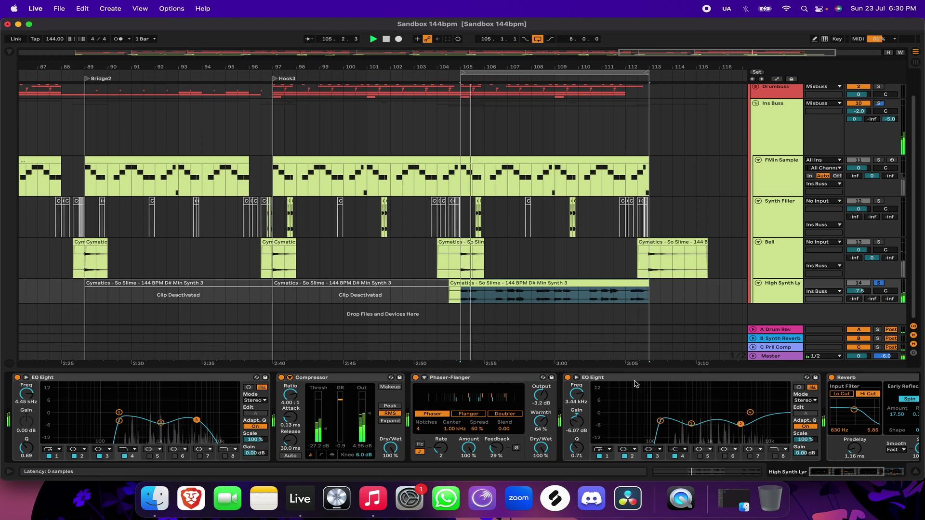
{"action": "left_click", "coordinate": [634, 386]}
{"action": "double_click", "coordinate": [629, 408]}
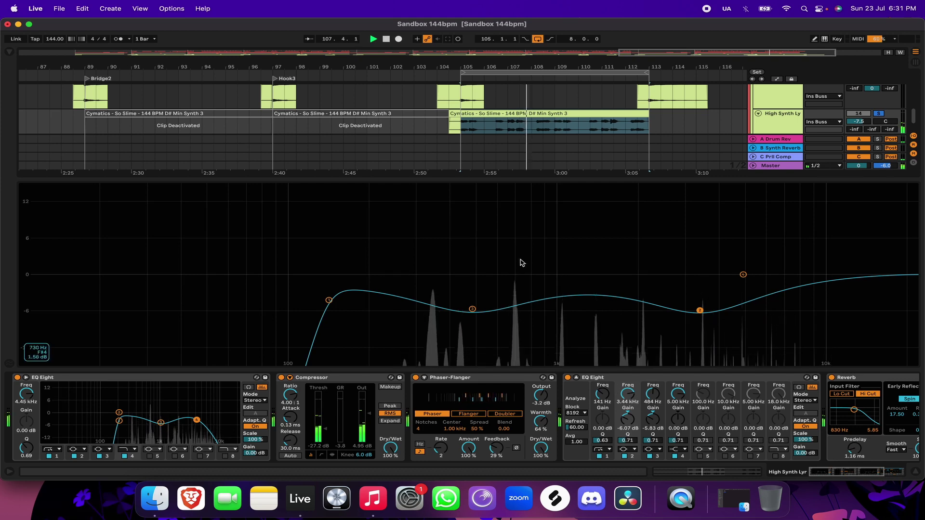
{"action": "double_click", "coordinate": [522, 244]}
{"action": "left_click_drag", "start_coordinate": [823, 471], "coordinate": [847, 471]}
{"action": "left_click", "coordinate": [745, 378]}
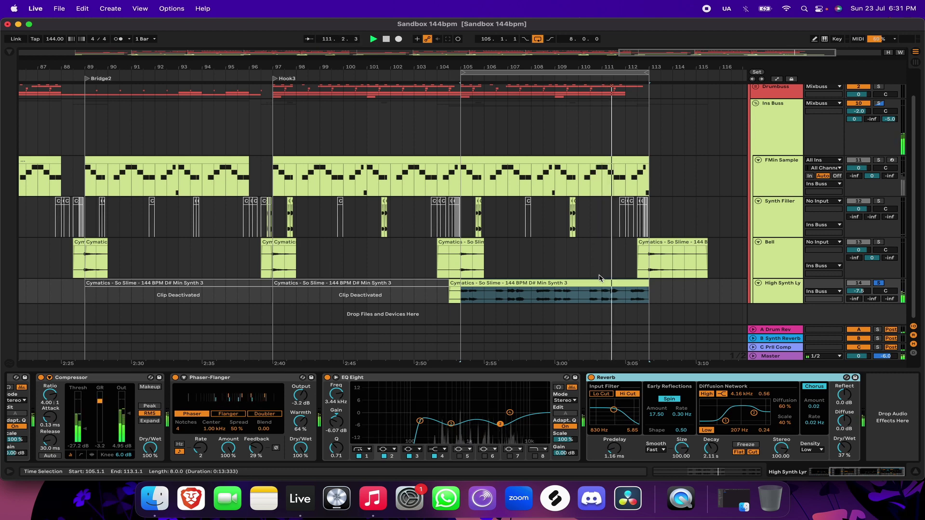
Select the soloed Ins Buss group and examine its Pro-Q 3 and Pro-MB during looped playback
{"action": "left_click", "coordinate": [775, 137]}
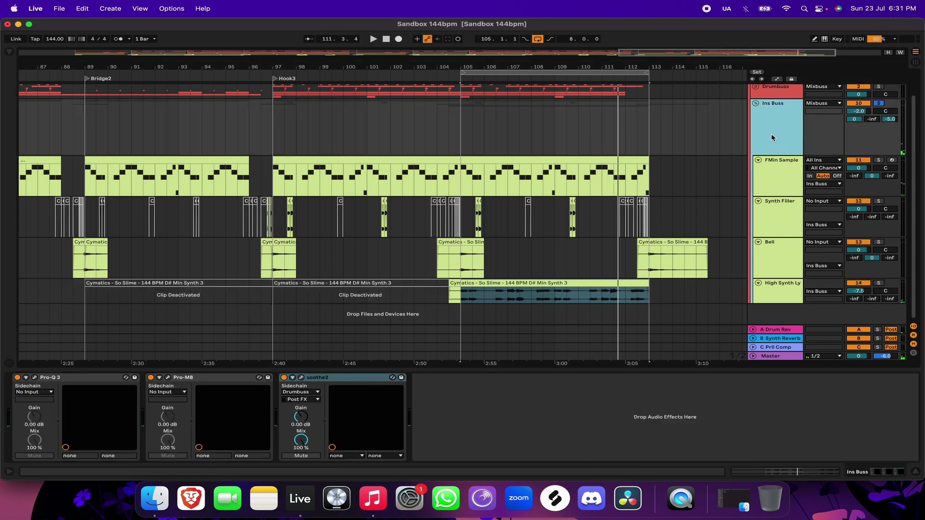
{"action": "left_click", "coordinate": [35, 378]}
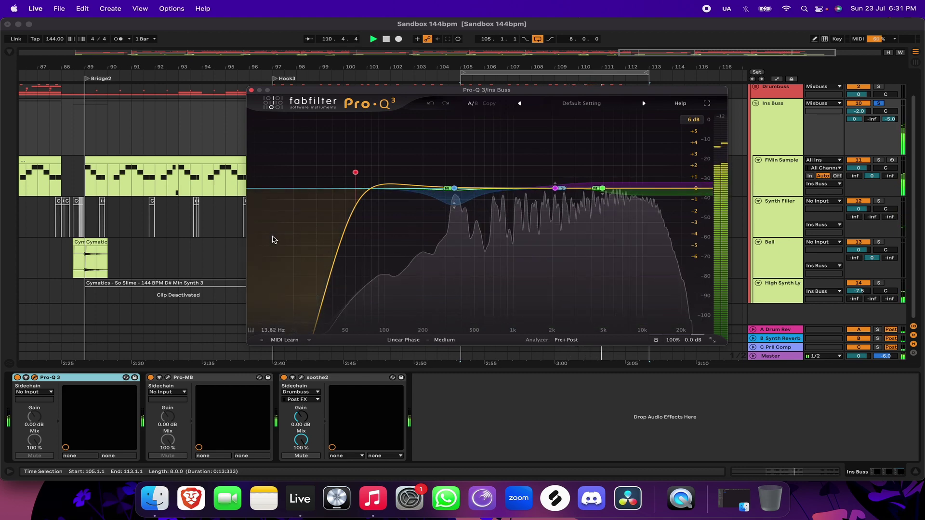
{"action": "left_click", "coordinate": [251, 90]}
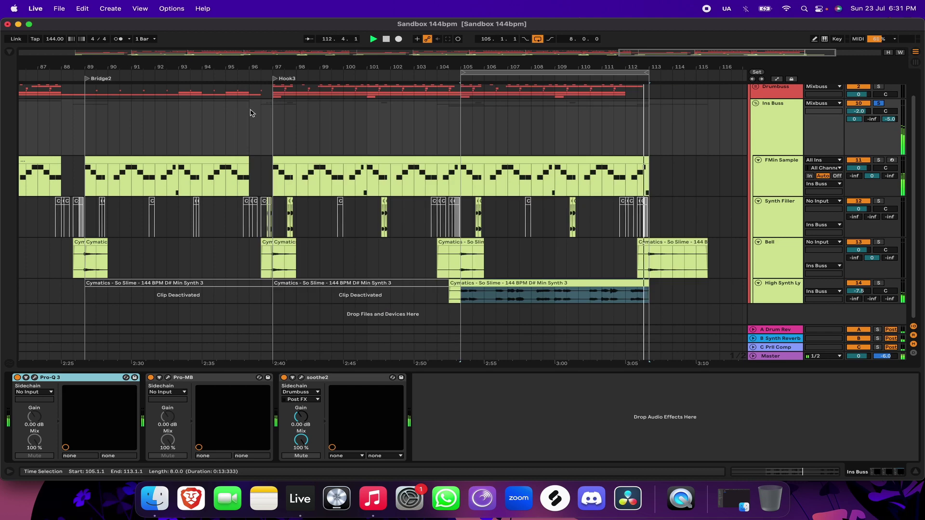
{"action": "left_click", "coordinate": [168, 378]}
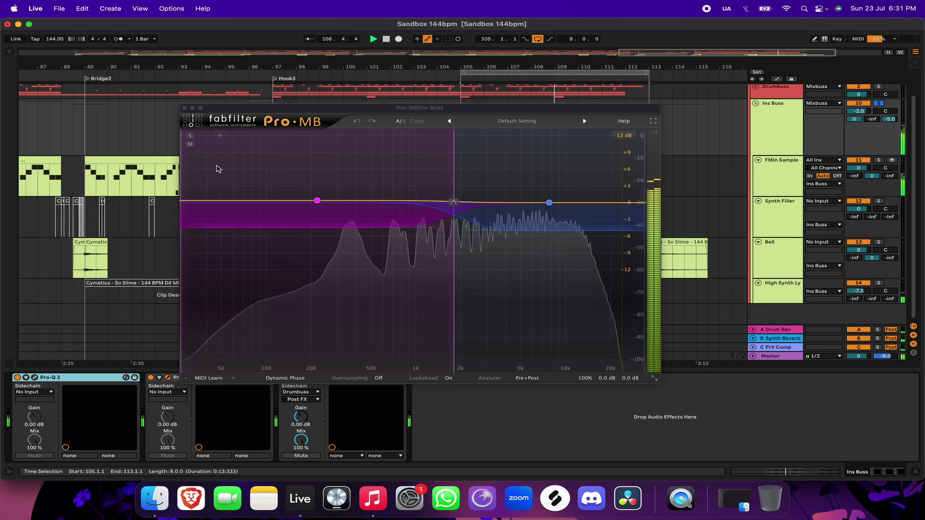
{"action": "left_click", "coordinate": [184, 109]}
Play the mix without solo and examine soothe2 on Ins Buss, sidechained from Drumbuss, then close it
{"action": "left_click", "coordinate": [322, 379]}
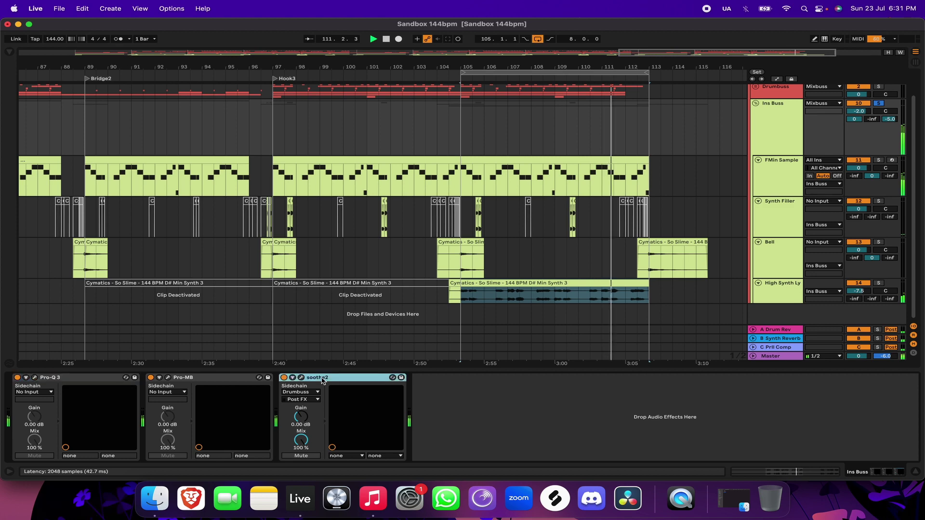
{"action": "scroll", "coordinate": [776, 155], "scroll_direction": "up", "scroll_amount": 1}
{"action": "left_click", "coordinate": [776, 165]}
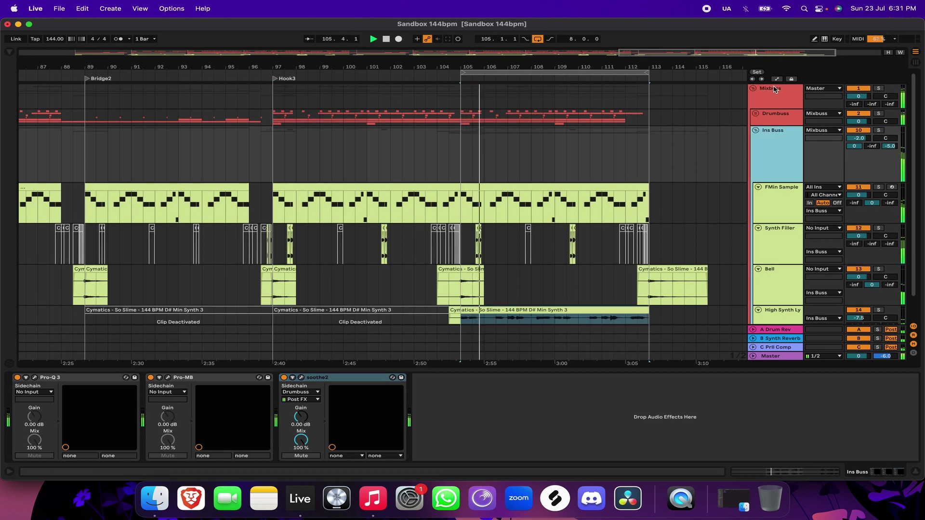
{"action": "left_click", "coordinate": [302, 378]}
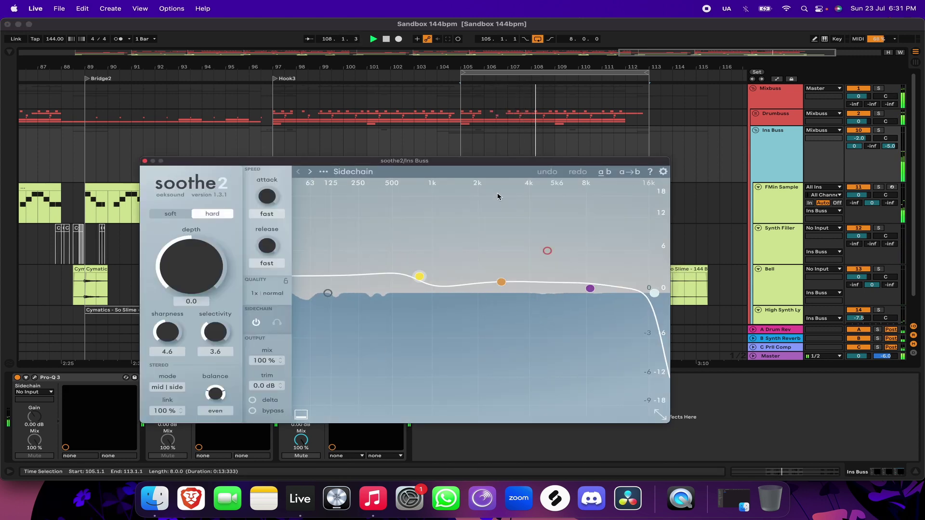
{"action": "left_click_drag", "start_coordinate": [416, 160], "coordinate": [631, 118]}
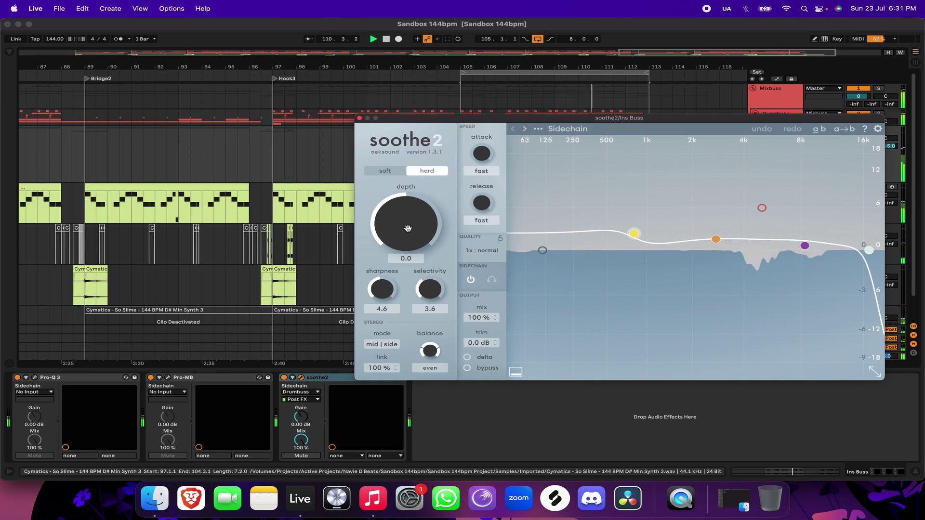
{"action": "left_click", "coordinate": [359, 119]}
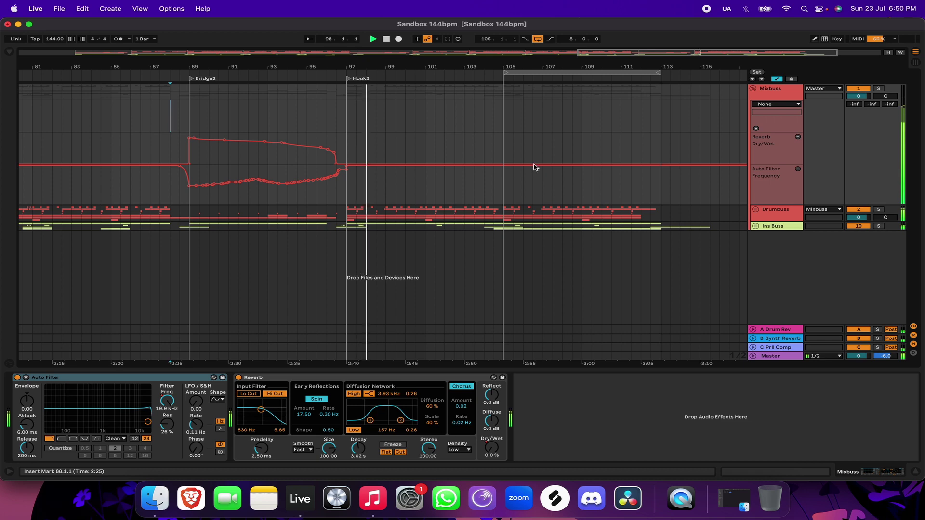
Play the looped section from bar 105 and compare the Master's UADx API 2500 Bus Compressor off and on, then close it
{"action": "left_click", "coordinate": [541, 70]}
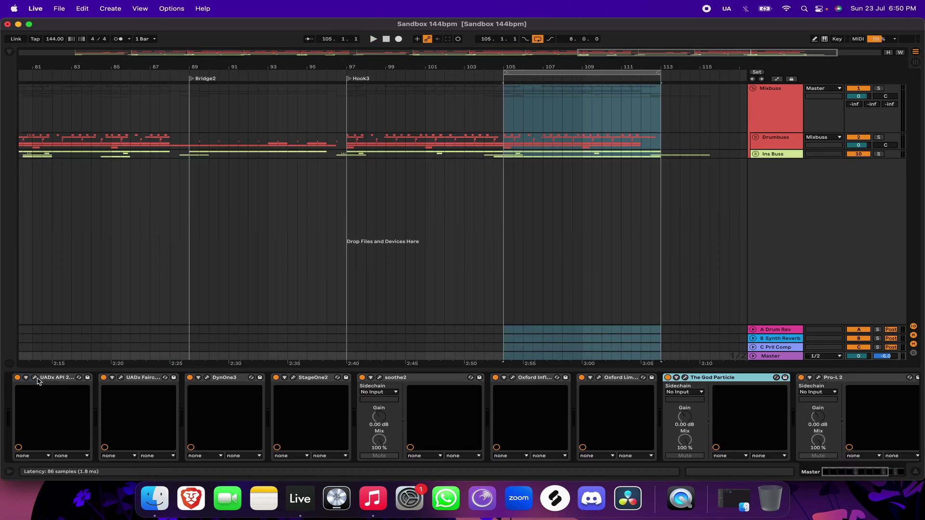
{"action": "left_click", "coordinate": [35, 377]}
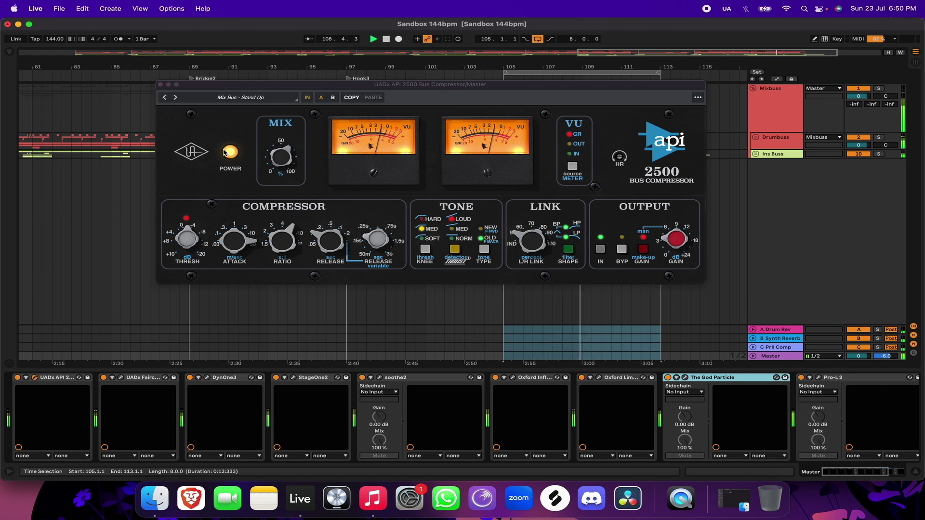
{"action": "left_click", "coordinate": [231, 152]}
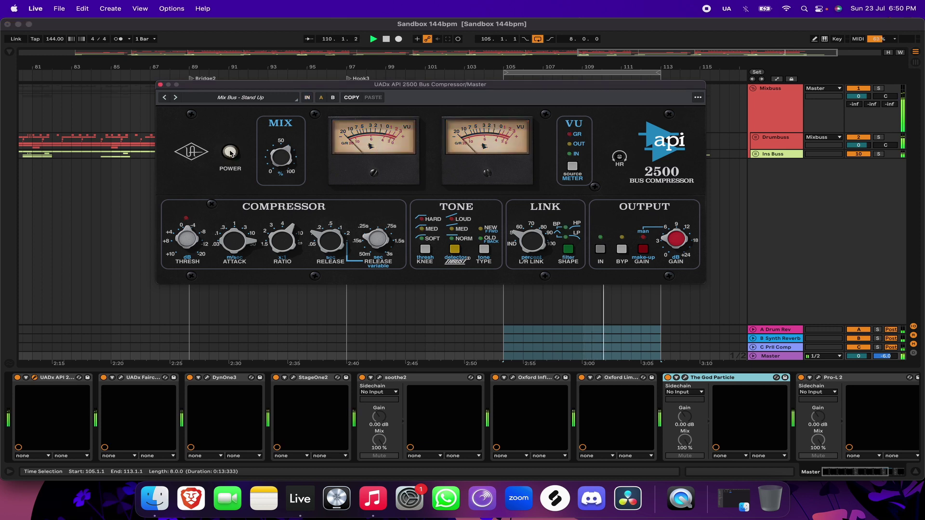
{"action": "left_click", "coordinate": [230, 153]}
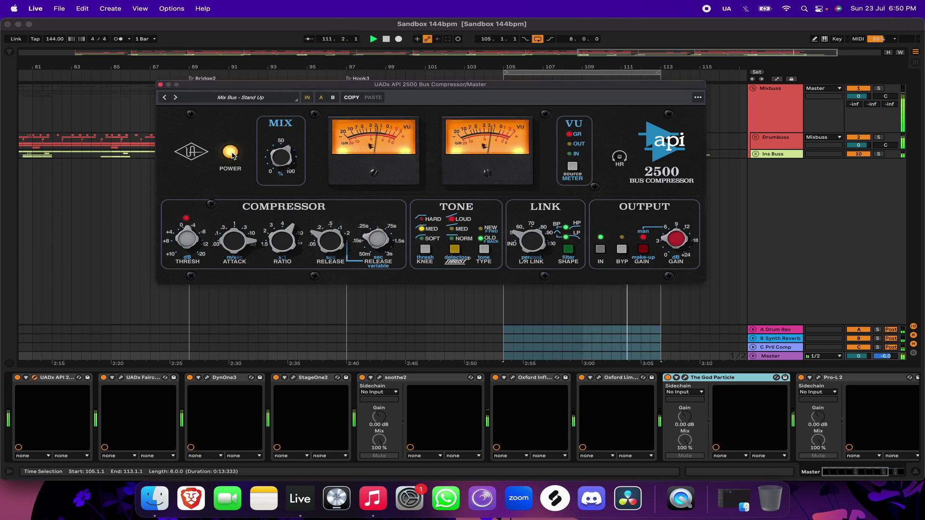
{"action": "left_click", "coordinate": [161, 86]}
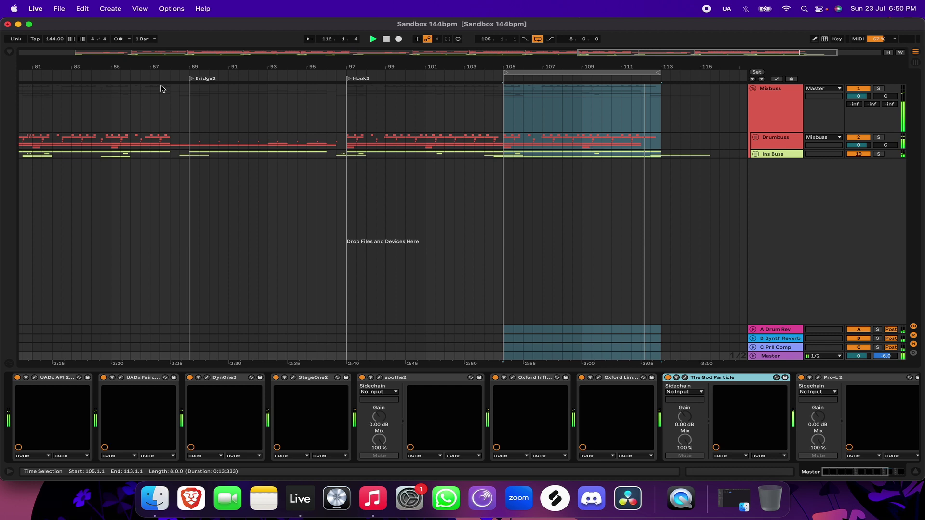
Compare the UADx Fairchild 670 Compressor on Master off and on during looped playback, then close it
{"action": "left_click", "coordinate": [122, 378]}
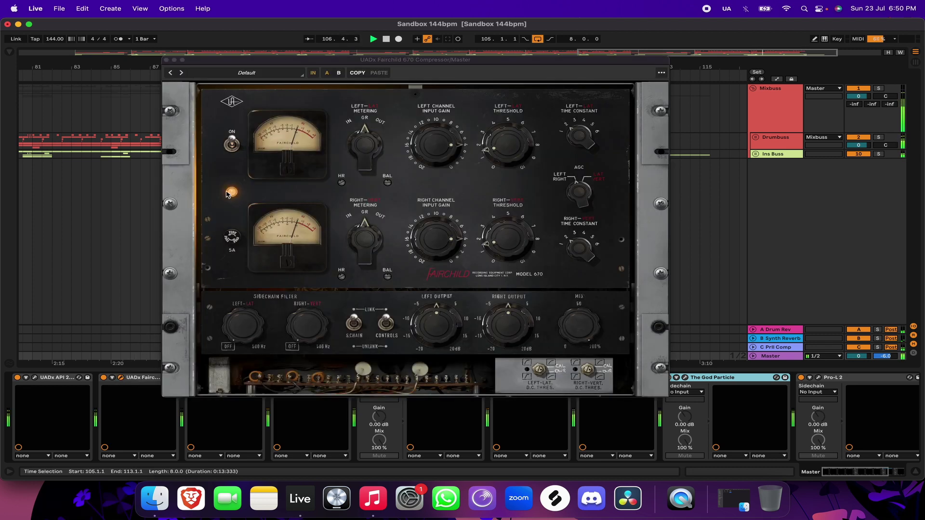
{"action": "left_click", "coordinate": [231, 193]}
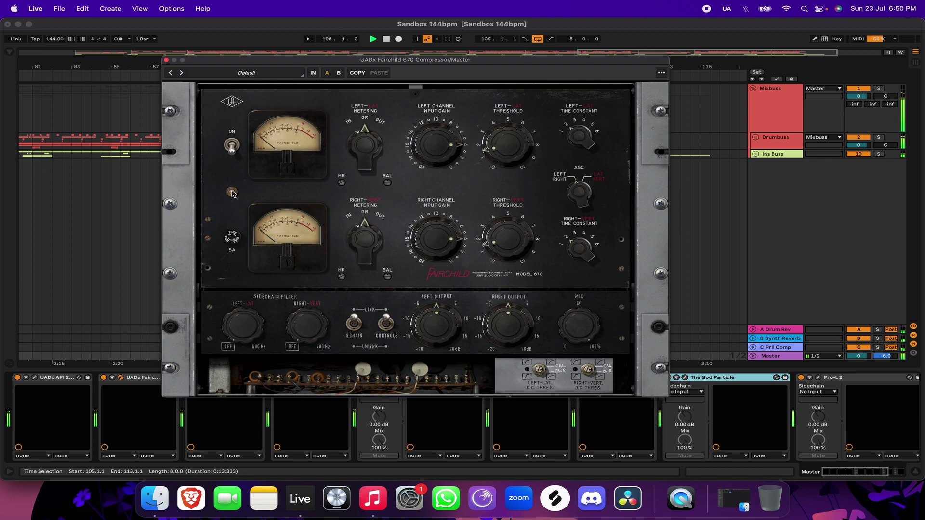
{"action": "left_click", "coordinate": [232, 193]}
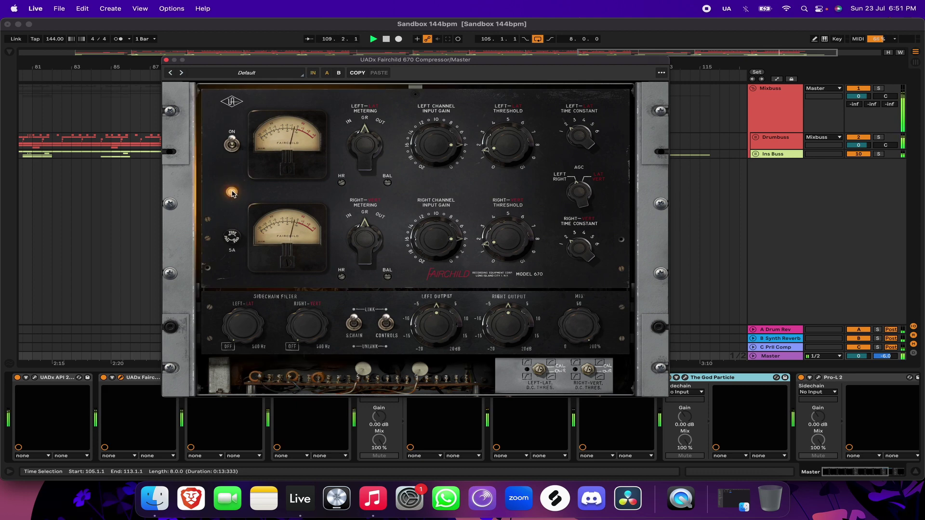
{"action": "left_click", "coordinate": [167, 60]}
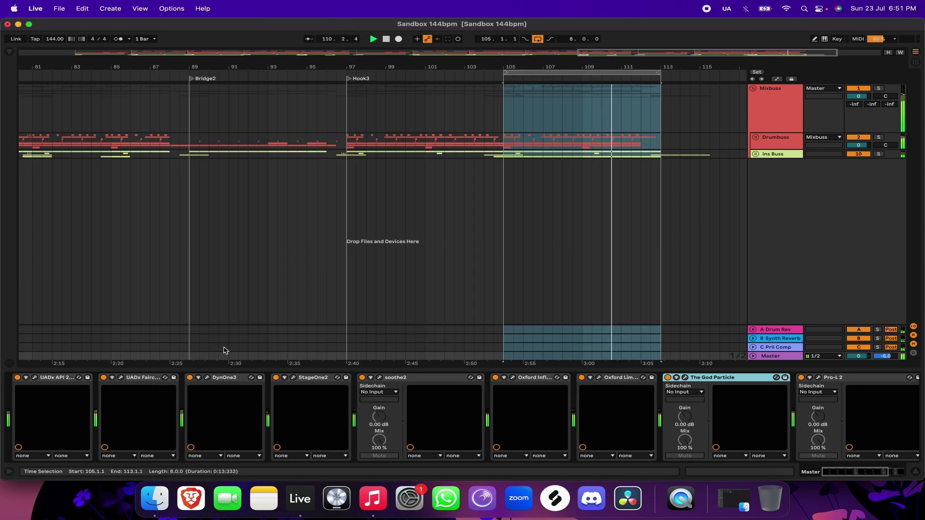
Examine DynOne3 on Master and compare the loop with it bypassed and active, then close it
{"action": "left_click", "coordinate": [208, 379]}
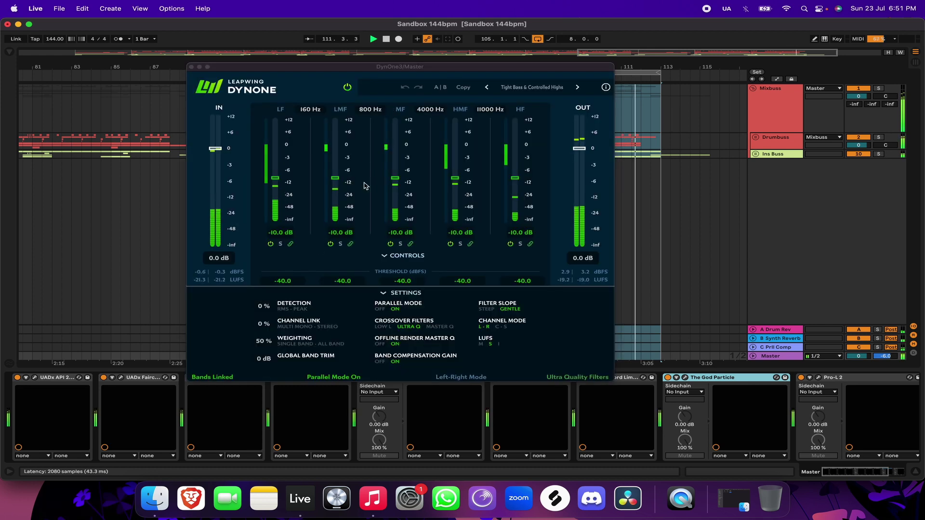
{"action": "left_click", "coordinate": [347, 87]}
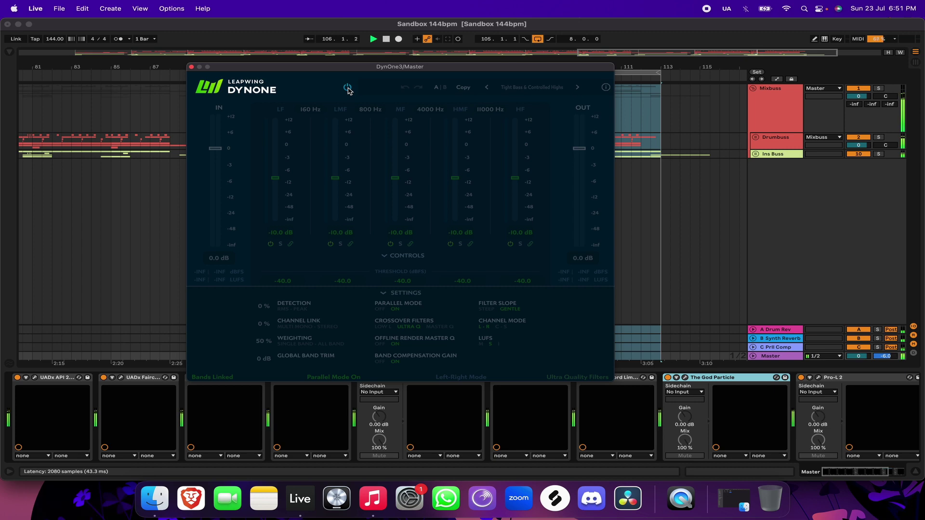
{"action": "left_click", "coordinate": [347, 88]}
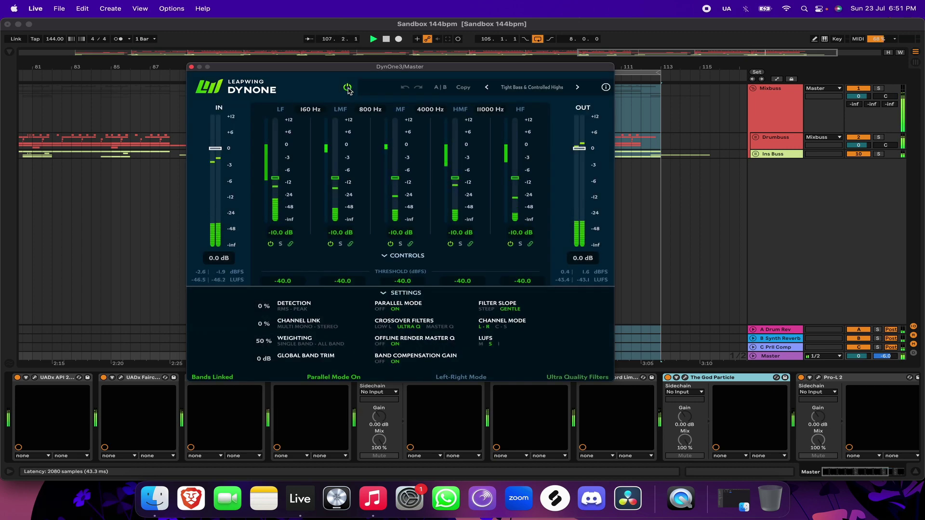
{"action": "left_click", "coordinate": [191, 68]}
Examine StageOne2's width and depth settings on Master and compare the loop with it bypassed and active, then close it
{"action": "left_click", "coordinate": [294, 378]}
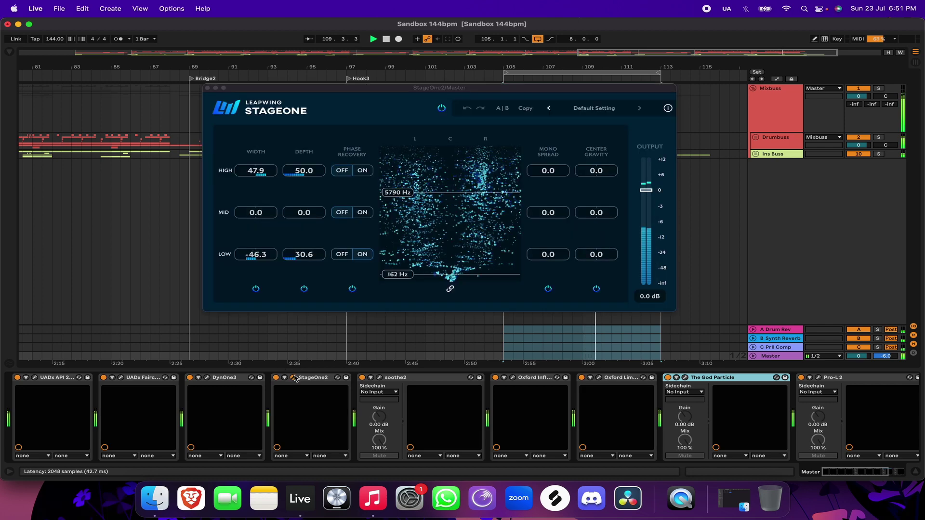
{"action": "left_click", "coordinate": [442, 108]}
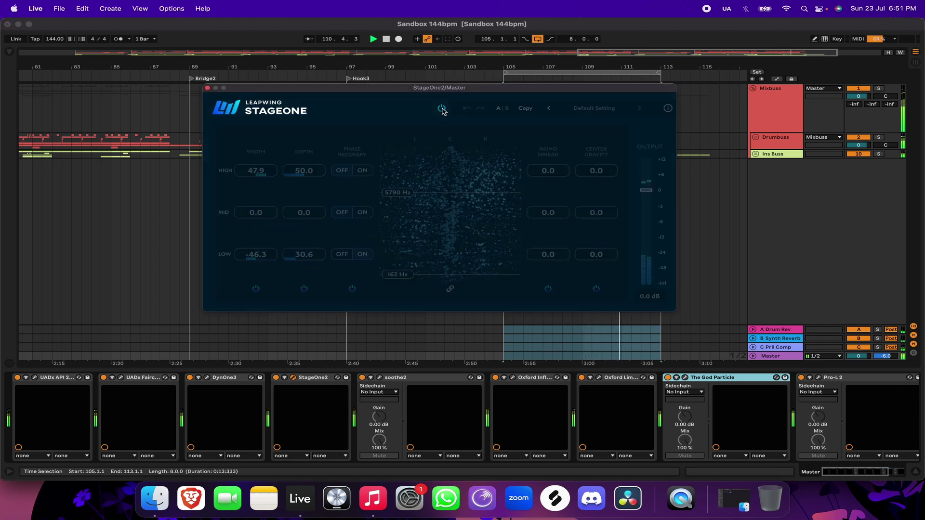
{"action": "left_click", "coordinate": [442, 109]}
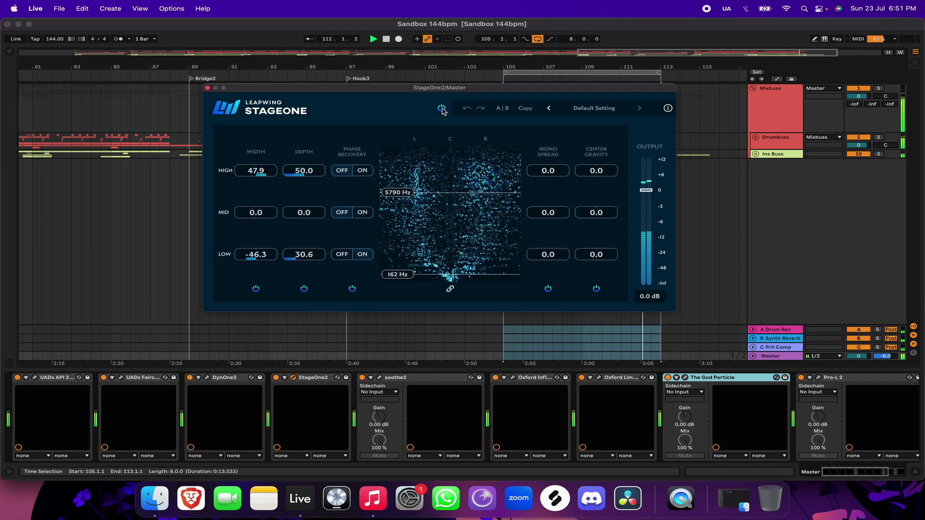
{"action": "left_click", "coordinate": [208, 88]}
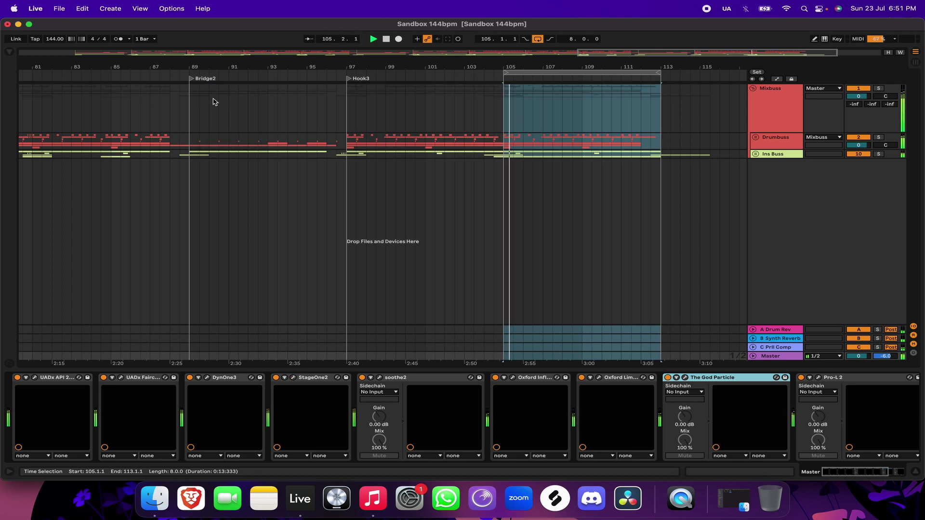
Open soothe2 on Master, choose the Mastering preset "Aaah, this great song is even greater!" and close the plug-in
{"action": "left_click", "coordinate": [380, 379]}
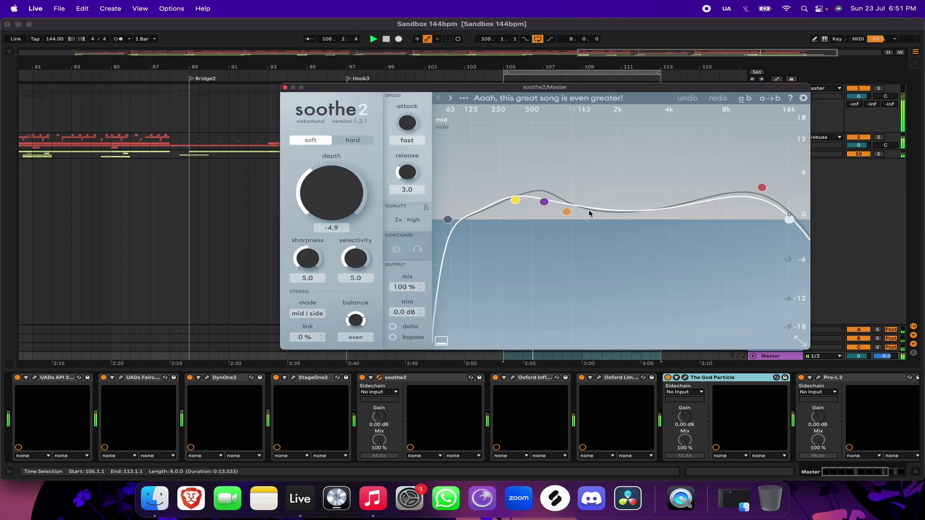
{"action": "left_click", "coordinate": [530, 98]}
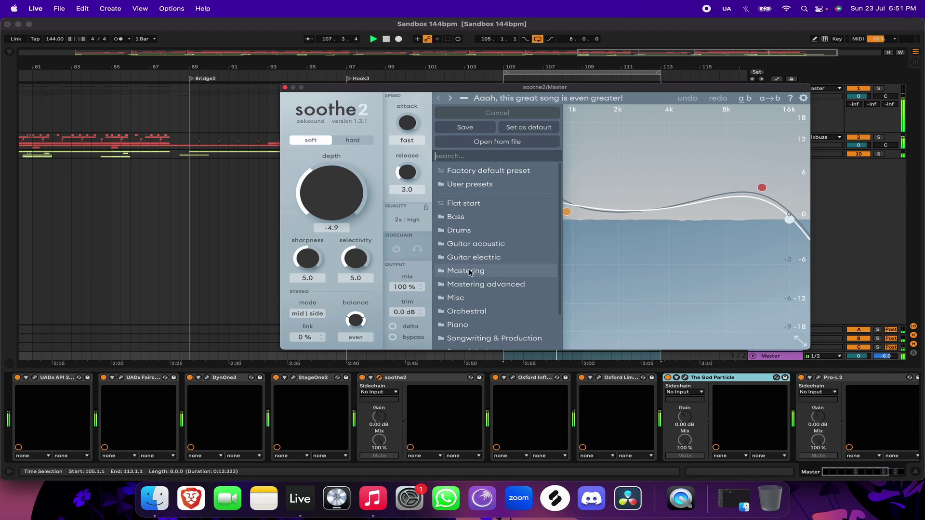
{"action": "mouse_move", "coordinate": [469, 273]}
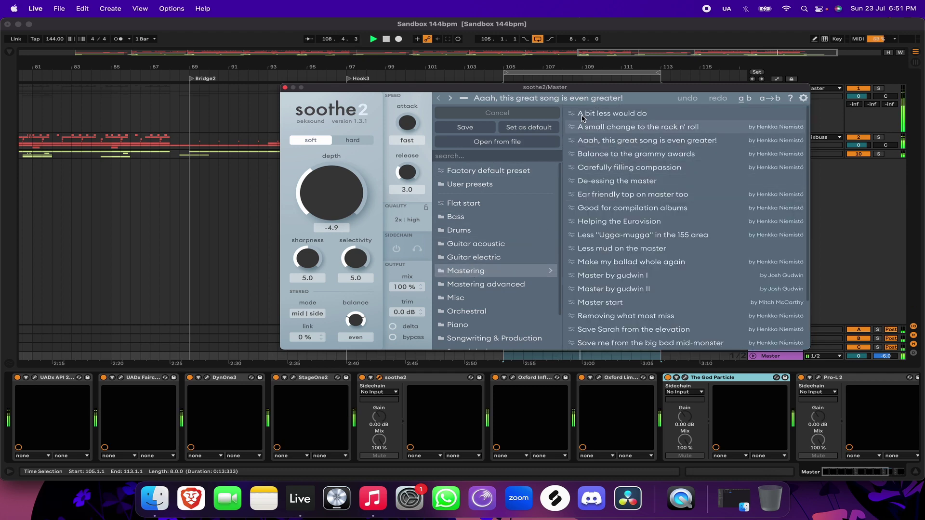
{"action": "left_click", "coordinate": [637, 140]}
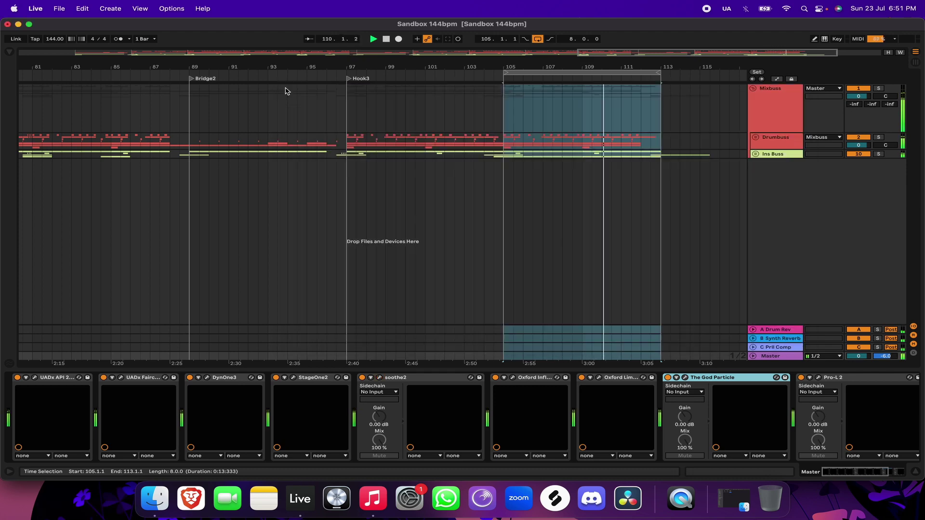
{"action": "left_click", "coordinate": [285, 88]}
Examine Oxford Inflator on Master and compare the loop with its effect out and in, then close it
{"action": "left_click", "coordinate": [512, 378]}
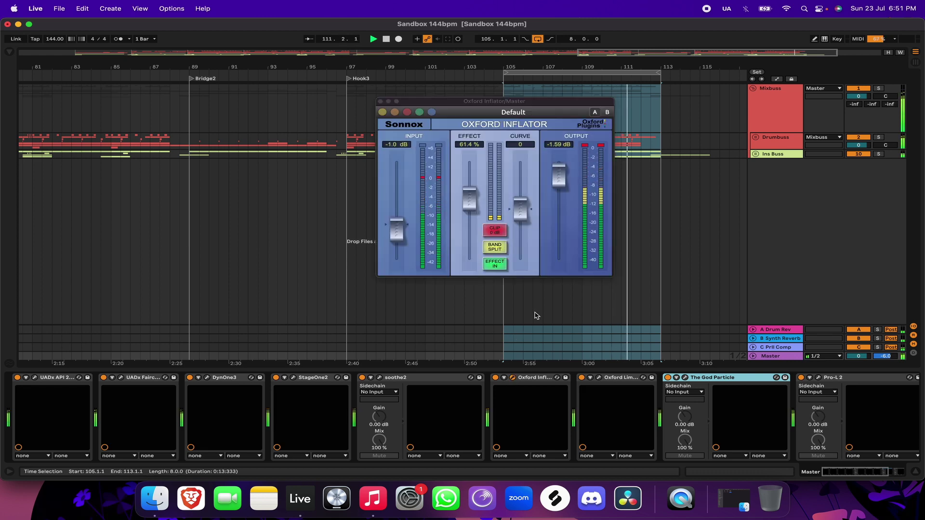
{"action": "left_click", "coordinate": [501, 268]}
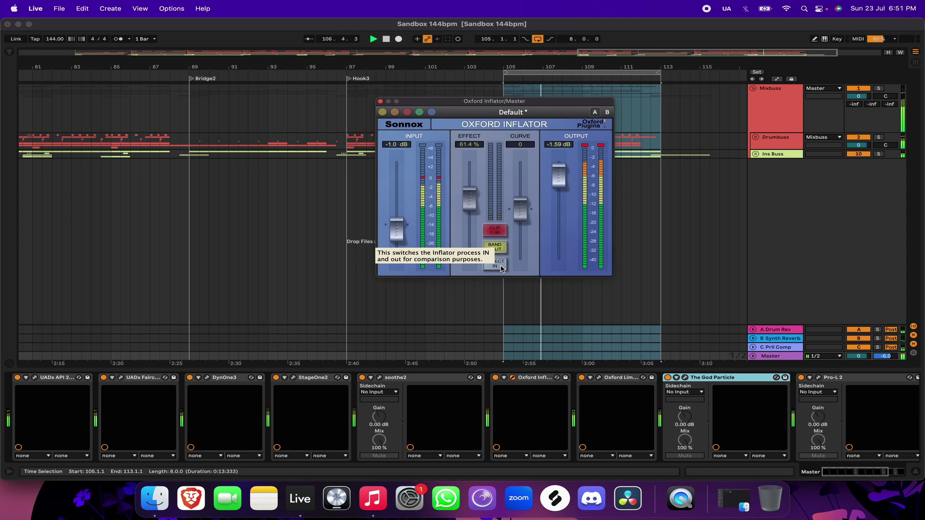
{"action": "left_click", "coordinate": [501, 268]}
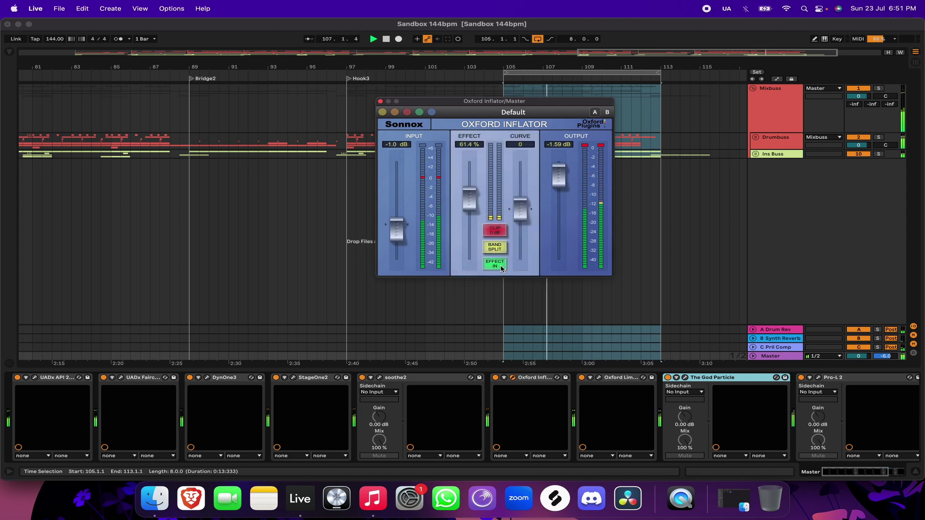
{"action": "left_click", "coordinate": [380, 102]}
Examine the Oxford Limiter and The God Particle settings on Master during looped playback, closing each plug-in
{"action": "left_click", "coordinate": [599, 378]}
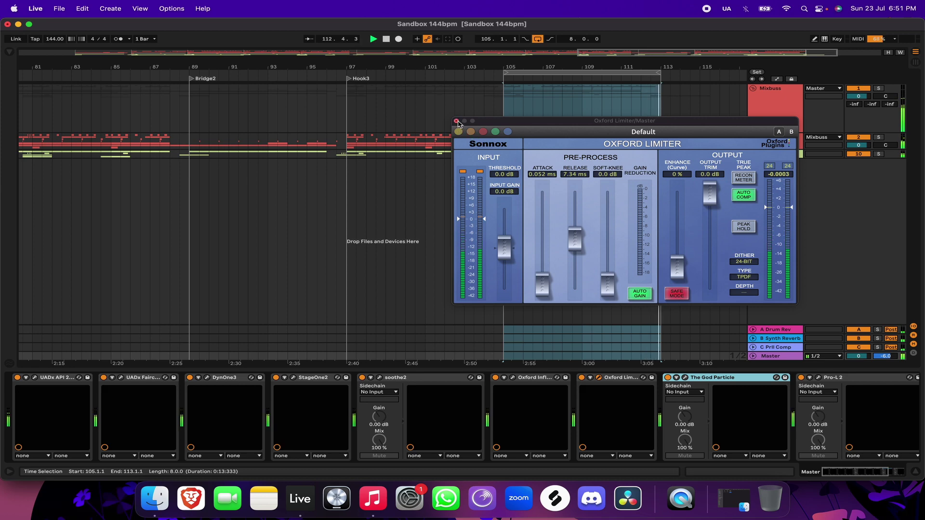
{"action": "left_click", "coordinate": [456, 121]}
{"action": "left_click", "coordinate": [685, 378]}
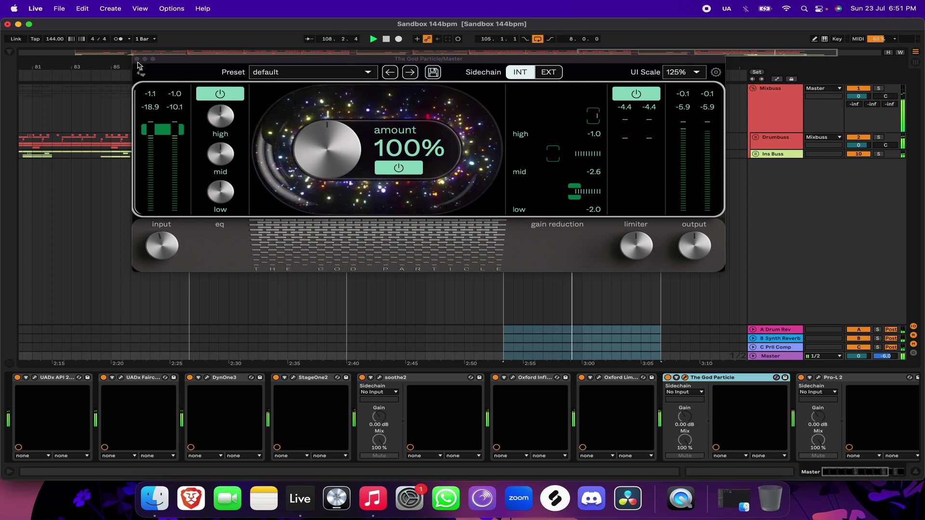
{"action": "left_click", "coordinate": [137, 59]}
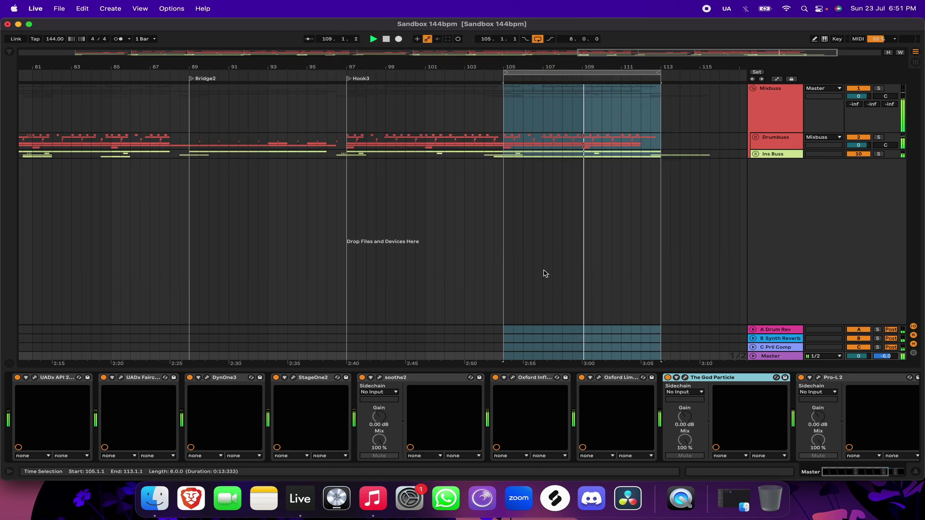
Examine the Pro-L 2 limiter on Master during looped playback, close it and view the end of the effects chain
{"action": "left_click", "coordinate": [819, 379]}
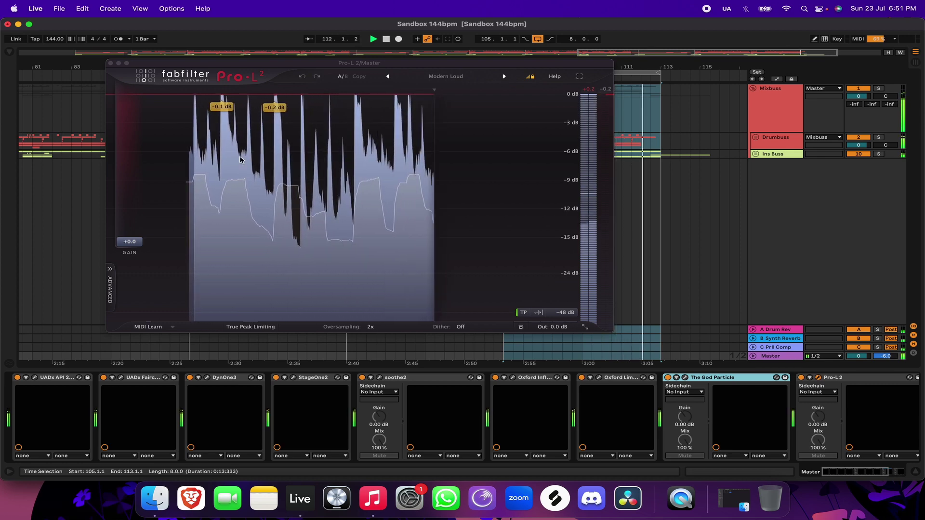
{"action": "left_click", "coordinate": [111, 63]}
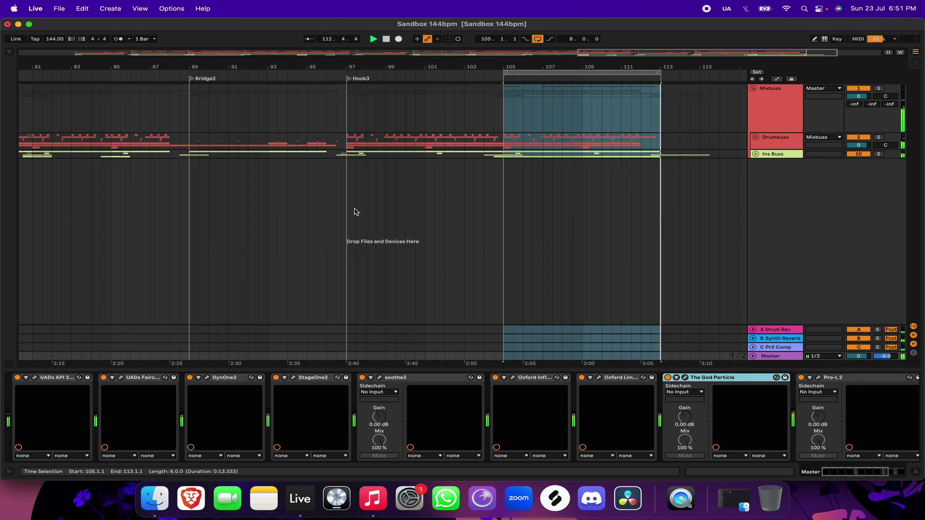
{"action": "left_click", "coordinate": [843, 472]}
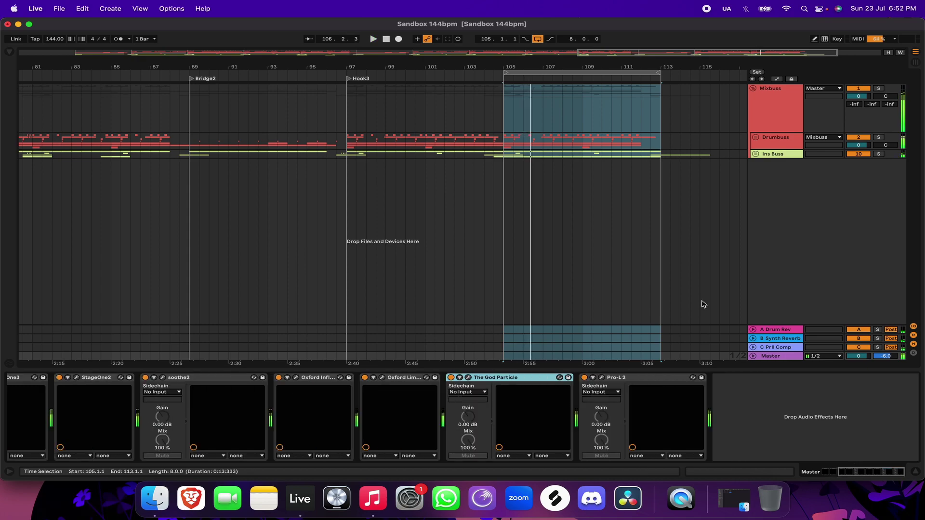